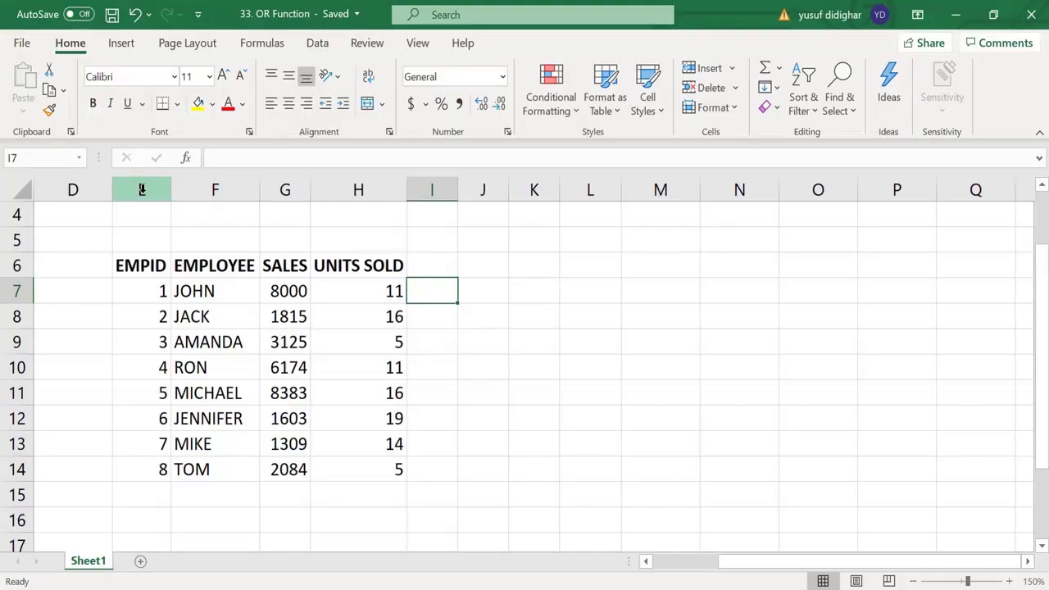
# Look over the EMPID, EMPLOYEE, SALES and UNITS SOLD columns and their values
pyautogui.moveTo(140, 190); pyautogui.dragTo(293, 196)
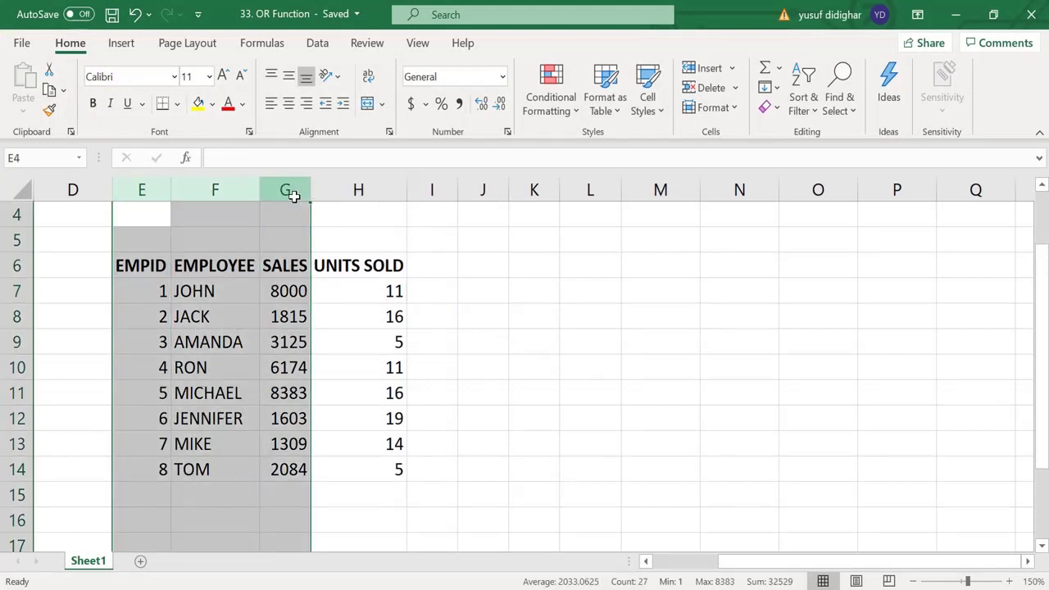
pyautogui.click(381, 307)
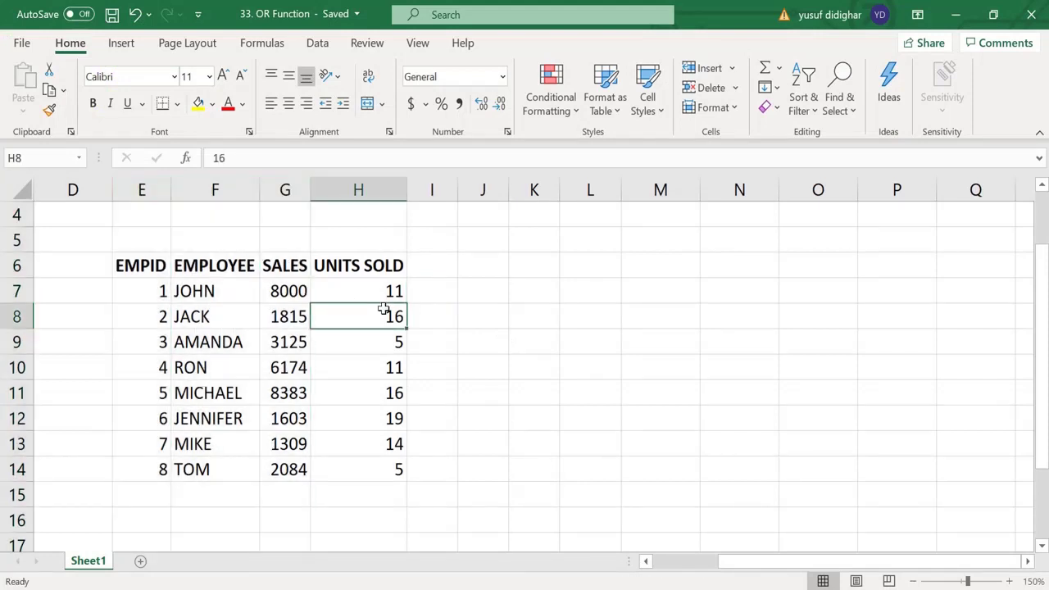
pyautogui.click(373, 189)
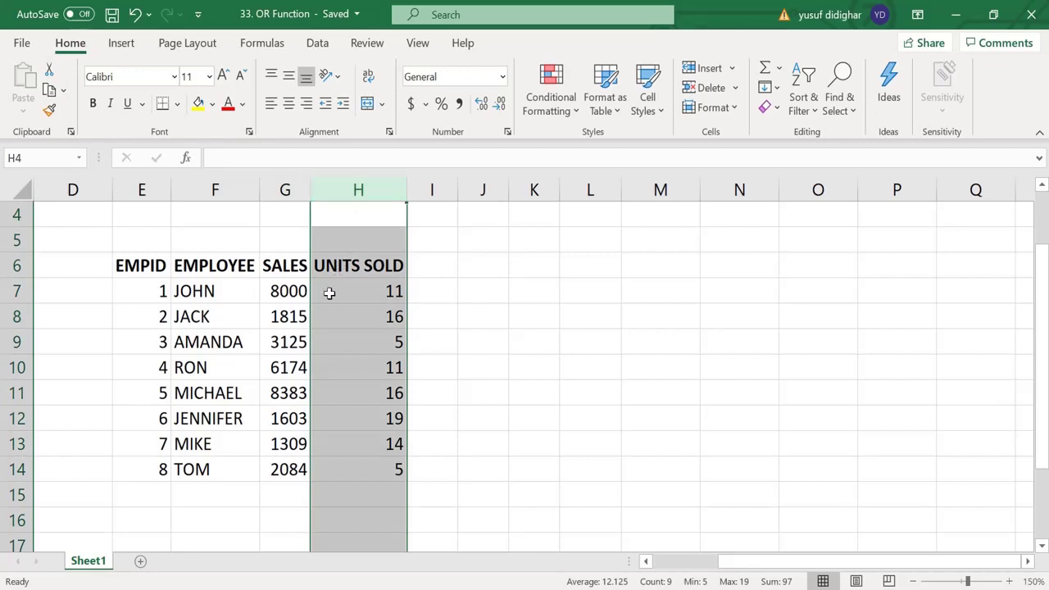
pyautogui.click(302, 322)
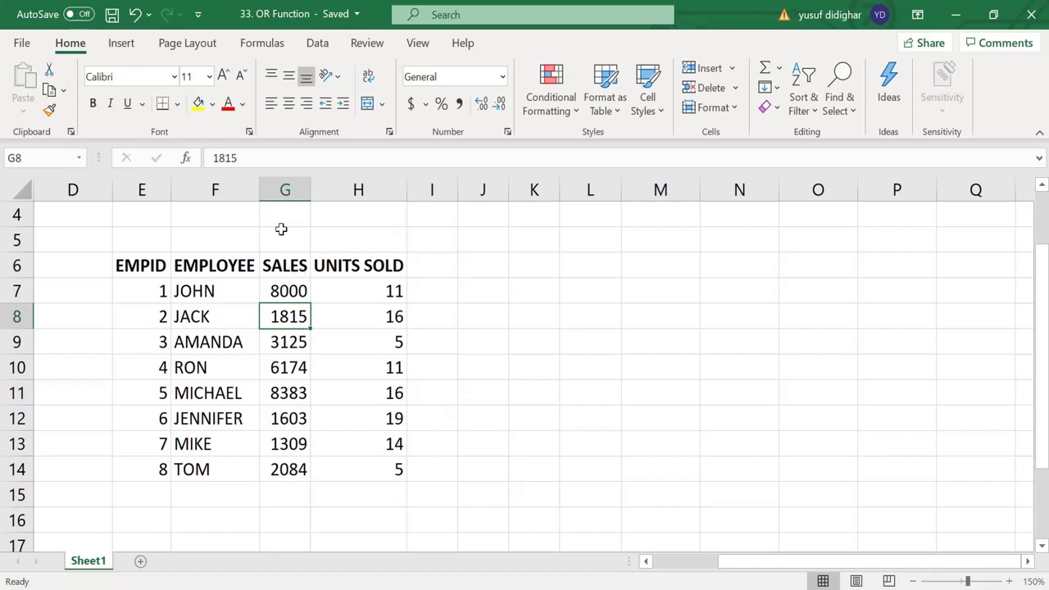
pyautogui.click(290, 182)
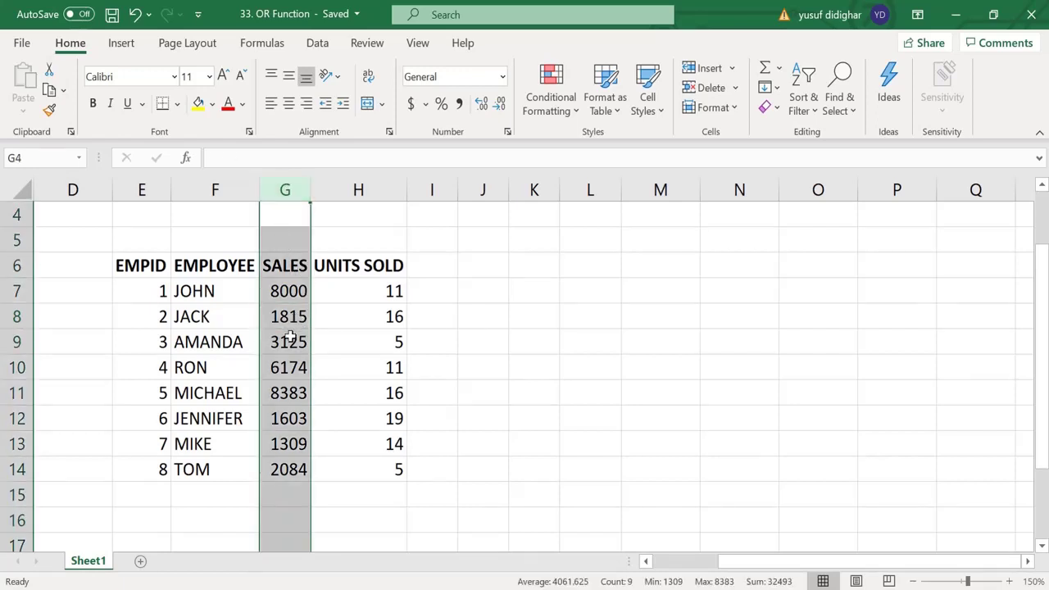
pyautogui.click(433, 315)
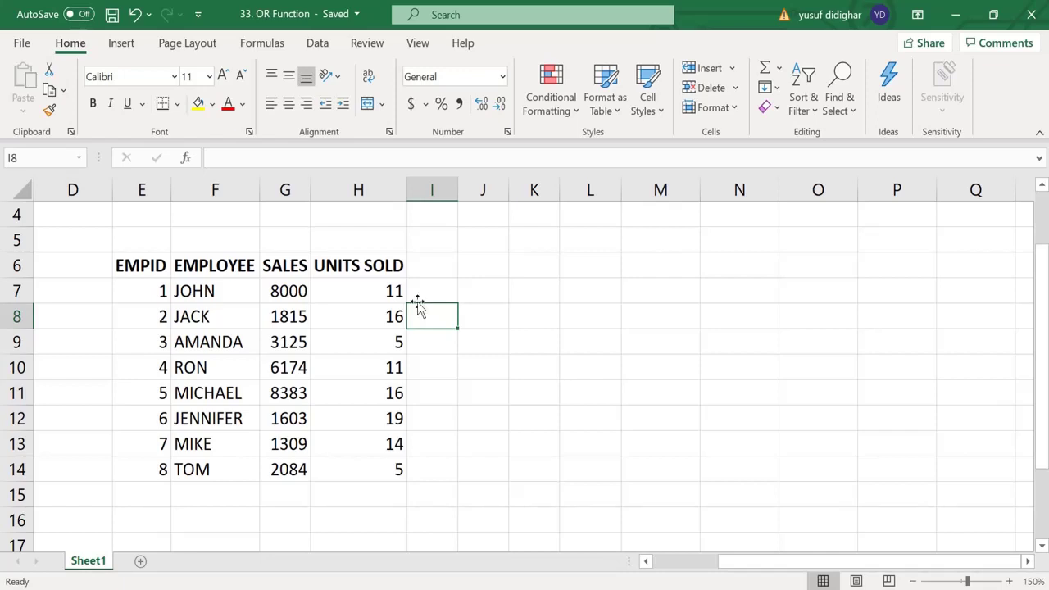
pyautogui.click(389, 287)
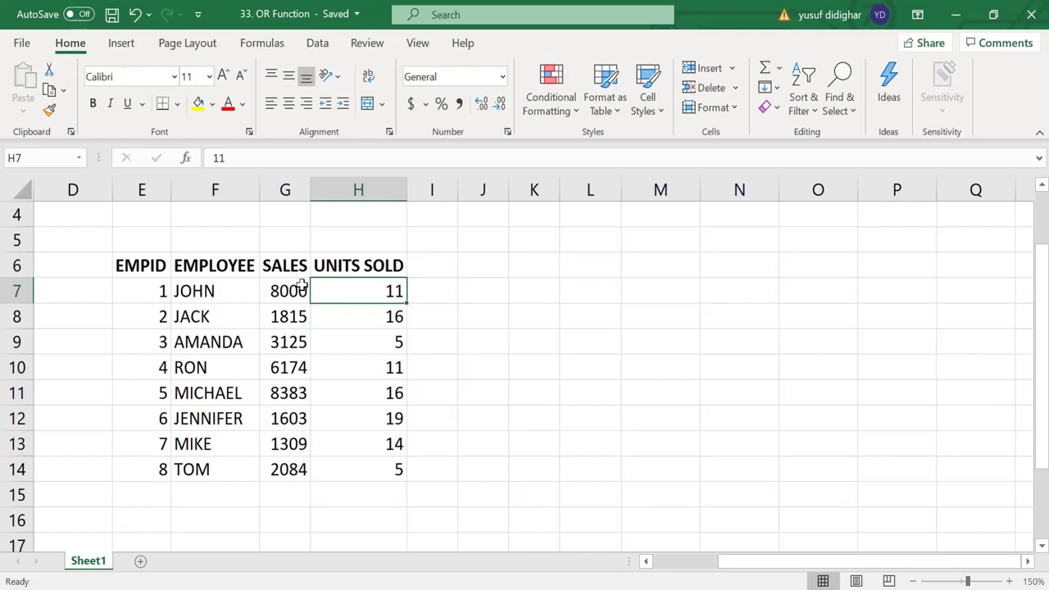
pyautogui.click(292, 189)
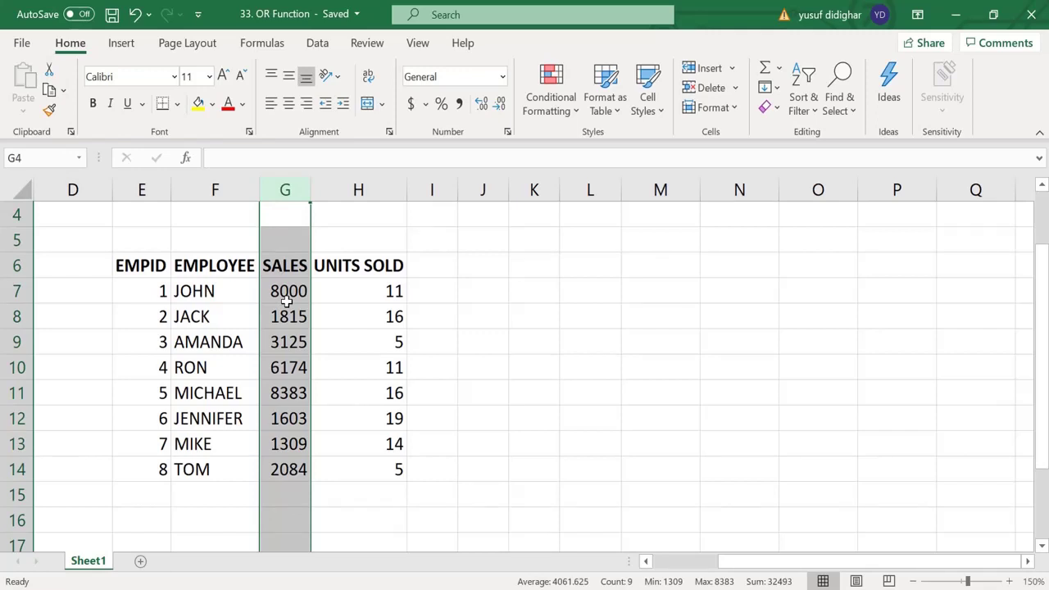
pyautogui.click(336, 287)
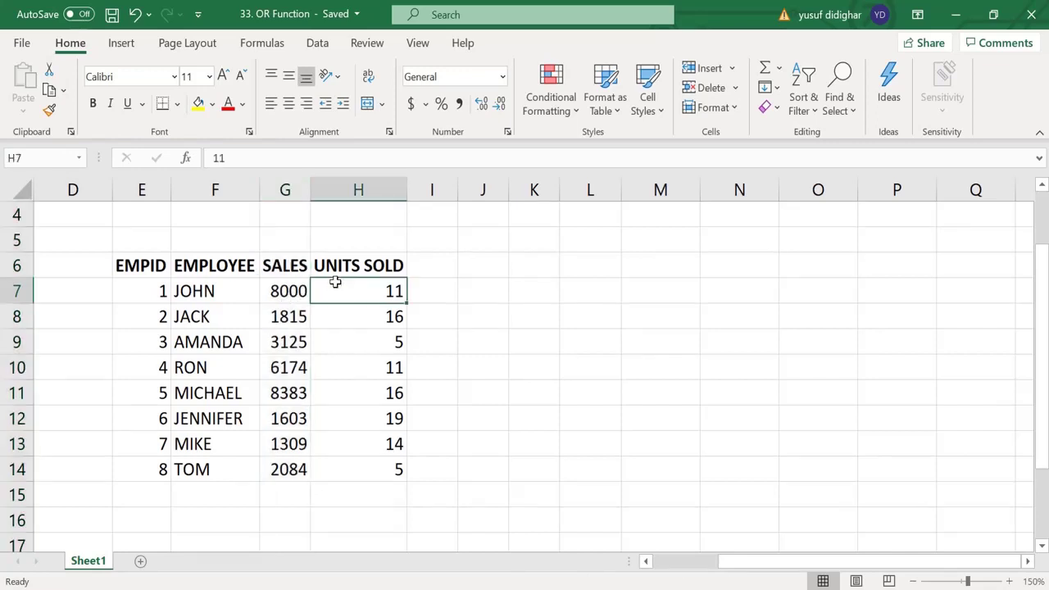
pyautogui.click(382, 185)
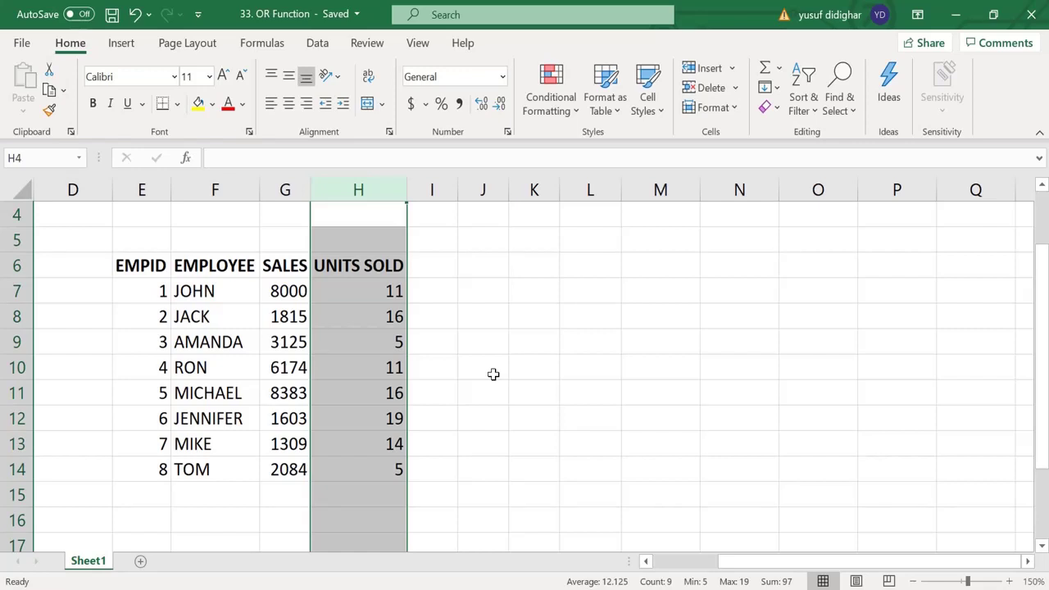
# Enter the sales test =G7>=6000 in I7 and fill it down to I14
pyautogui.press('Down')
pyautogui.press('Right')
pyautogui.press('Down')
pyautogui.press('Down')
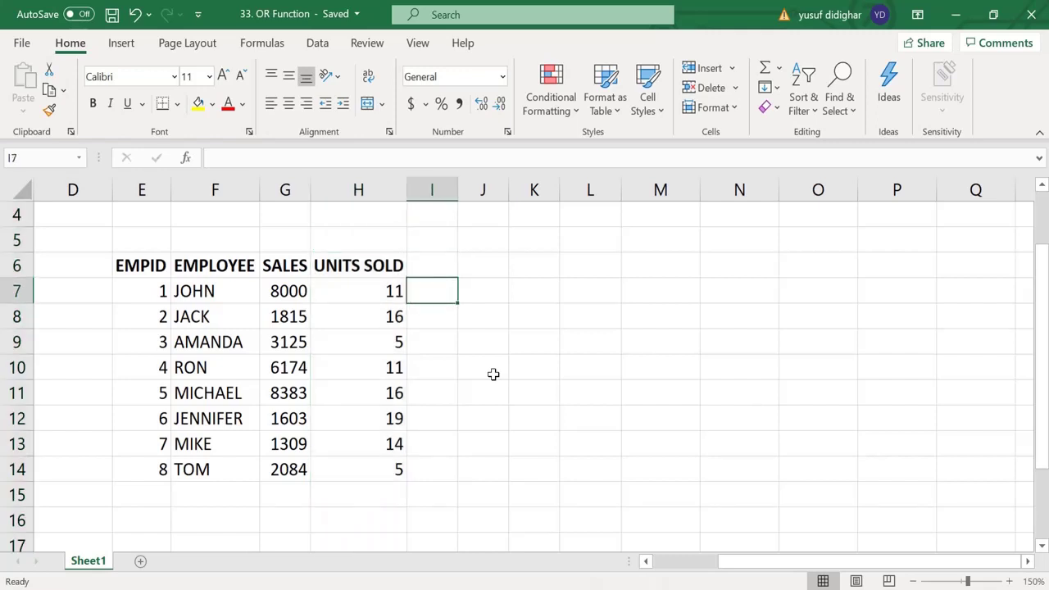
pyautogui.write('=')
pyautogui.press('Left')
pyautogui.press('Left')
pyautogui.write('>')
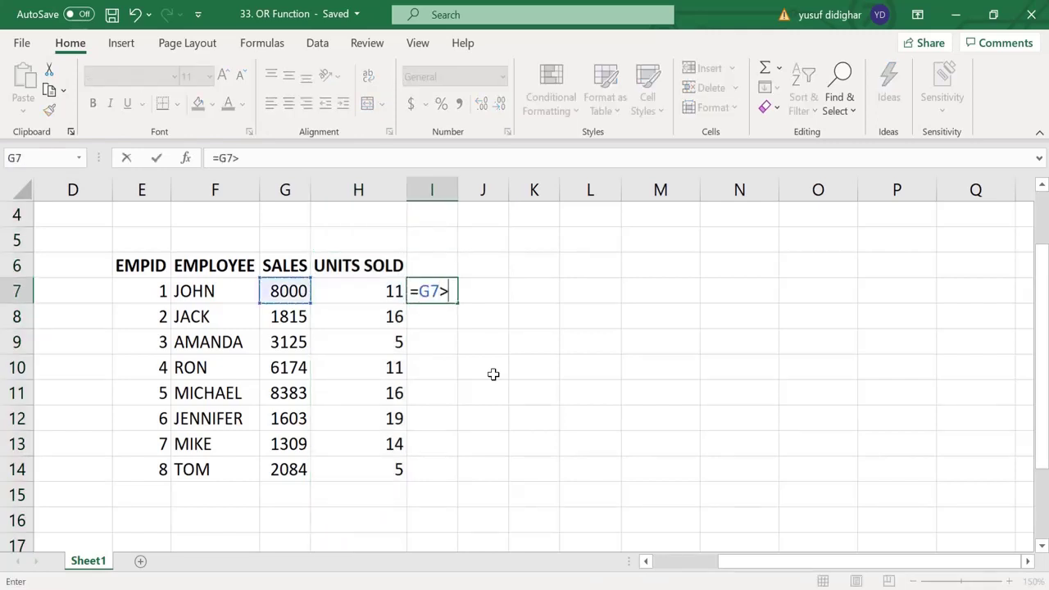
pyautogui.write('=600')
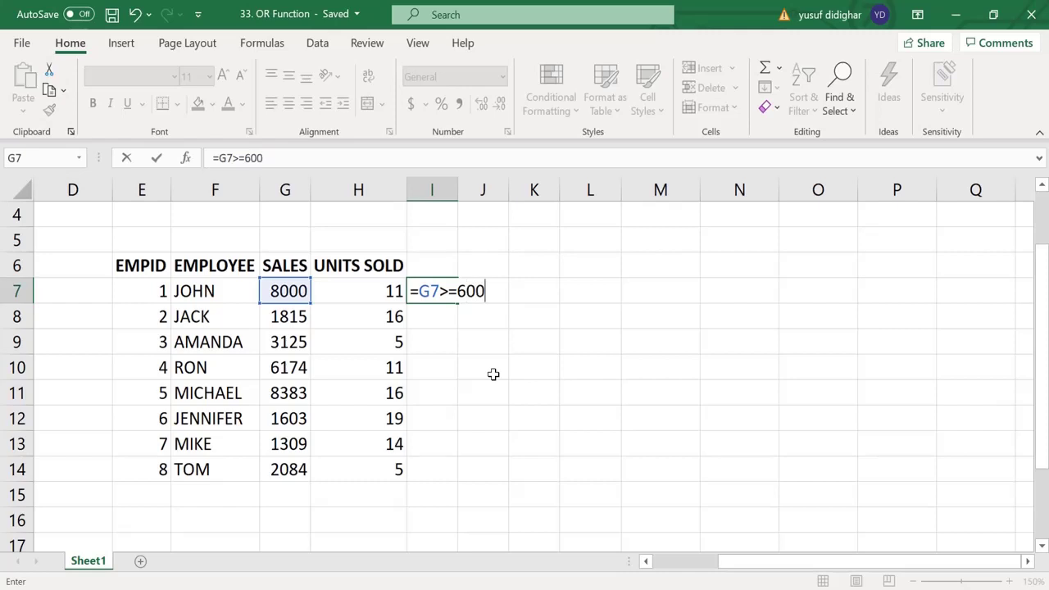
pyautogui.write('0')
pyautogui.hotkey('ctrl', 'Return')
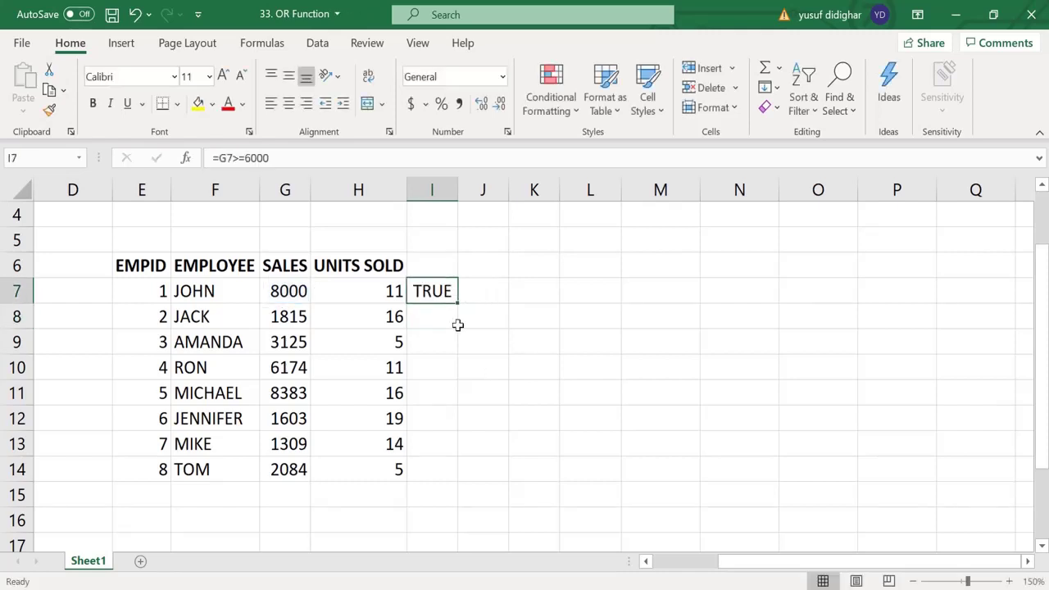
pyautogui.moveTo(458, 304); pyautogui.dragTo(447, 474)
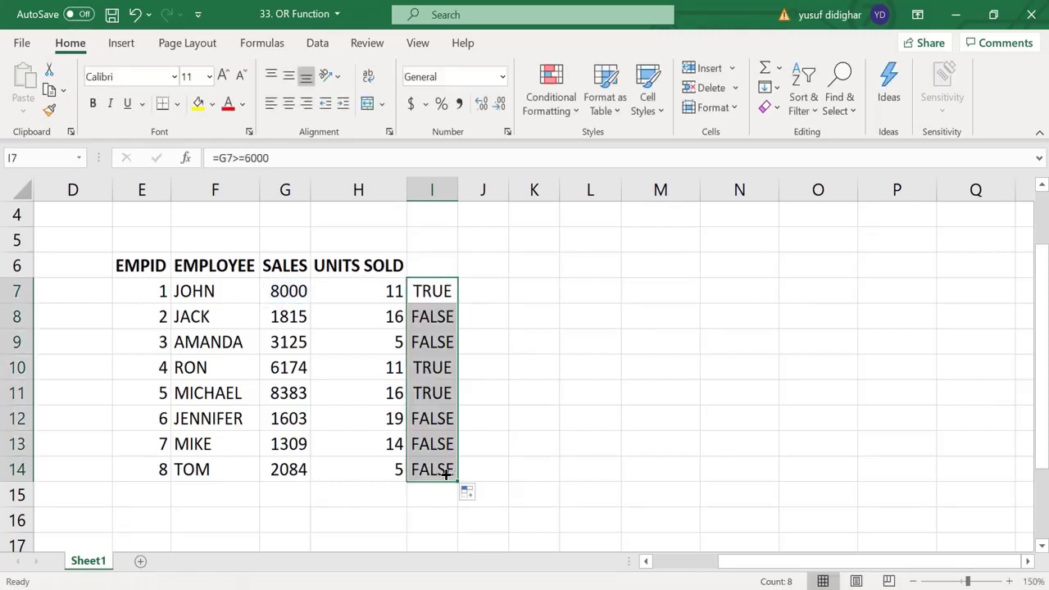
# Enter the units test =H7>=10 in J7 and fill it down to J14
pyautogui.click(473, 288)
pyautogui.write('=')
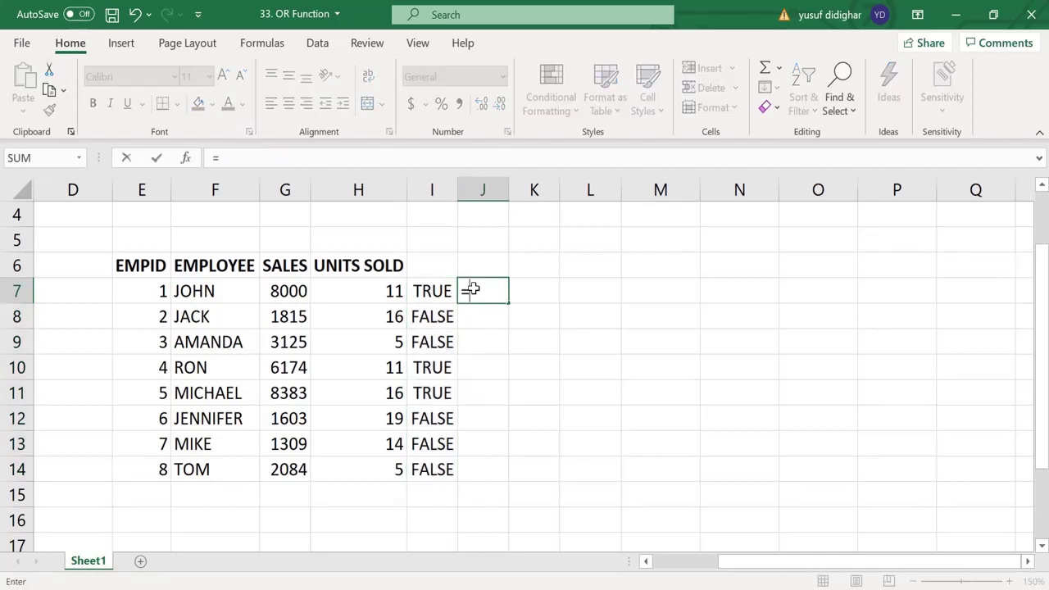
pyautogui.press('Left')
pyautogui.press('Left')
pyautogui.write('>=')
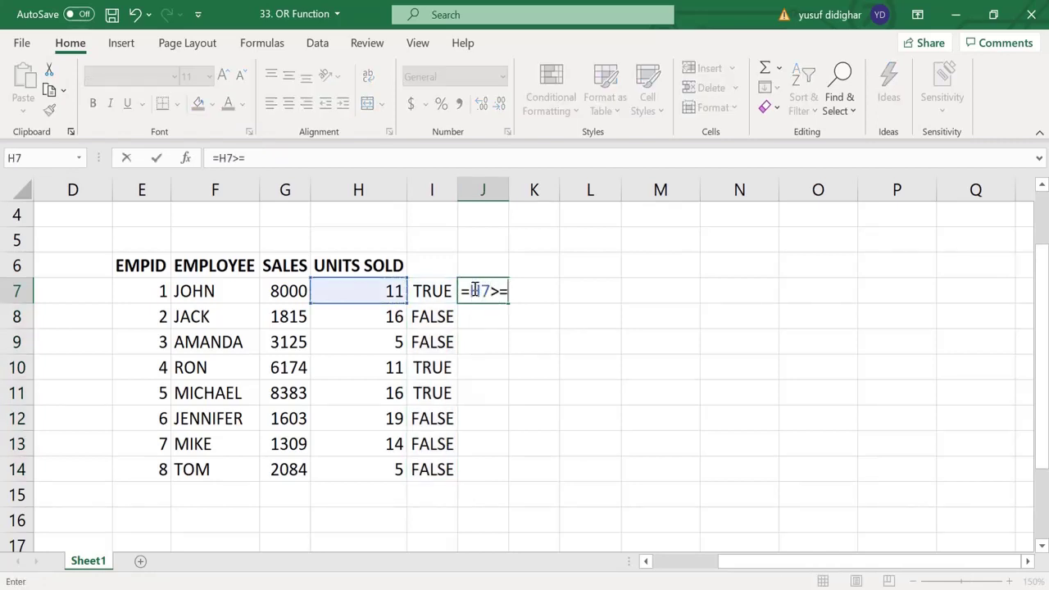
pyautogui.write('10')
pyautogui.hotkey('ctrl', 'Return')
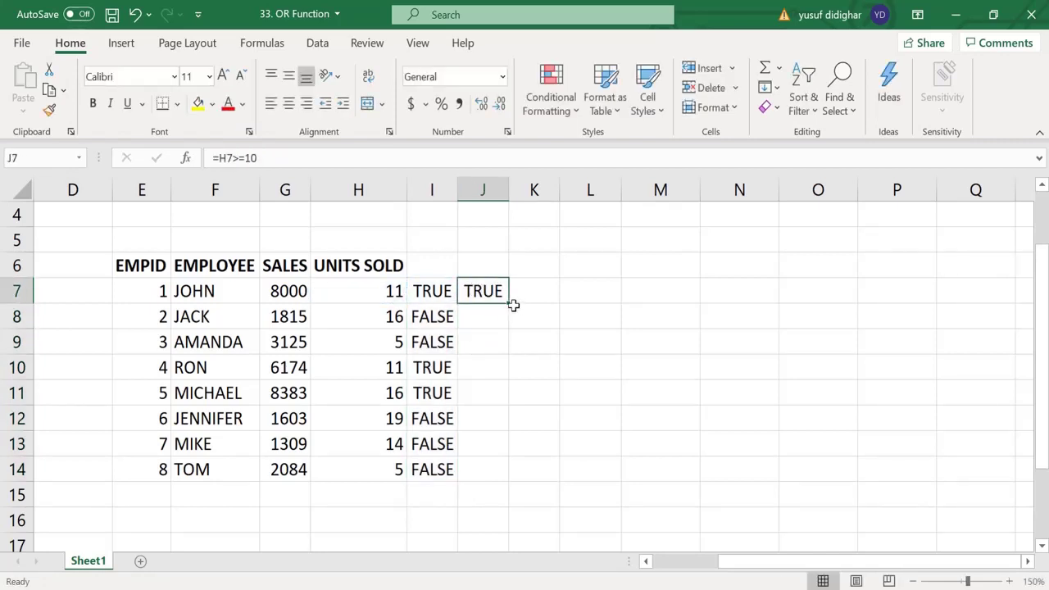
pyautogui.moveTo(508, 303); pyautogui.dragTo(487, 475)
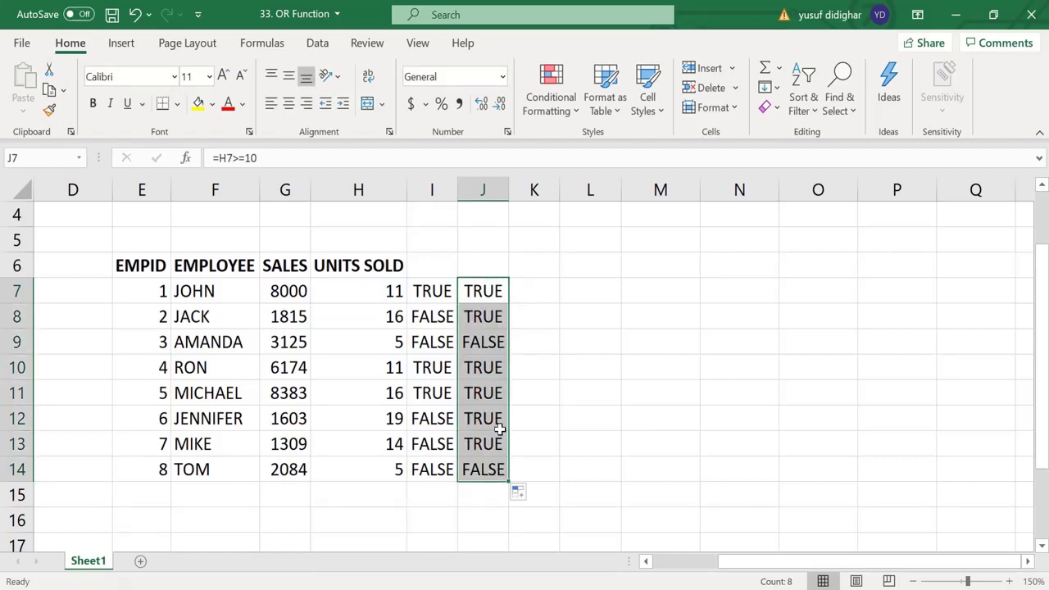
# Review the formulas in I7 and J7 without changing them
pyautogui.press('Left')
pyautogui.press('F2')
pyautogui.press('Tab')
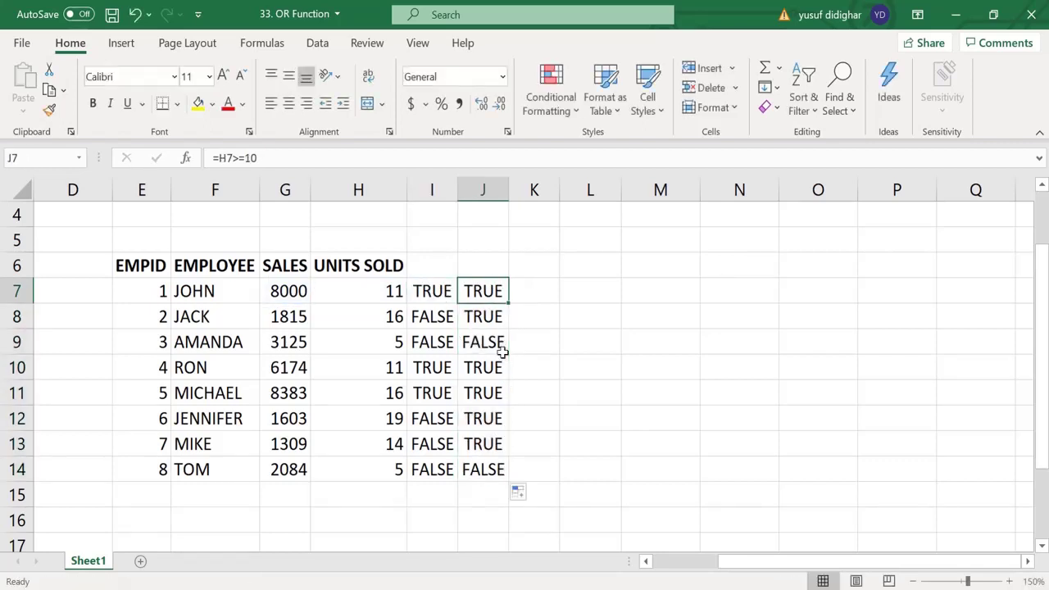
pyautogui.press('F2')
pyautogui.press('Escape')
pyautogui.press('Left')
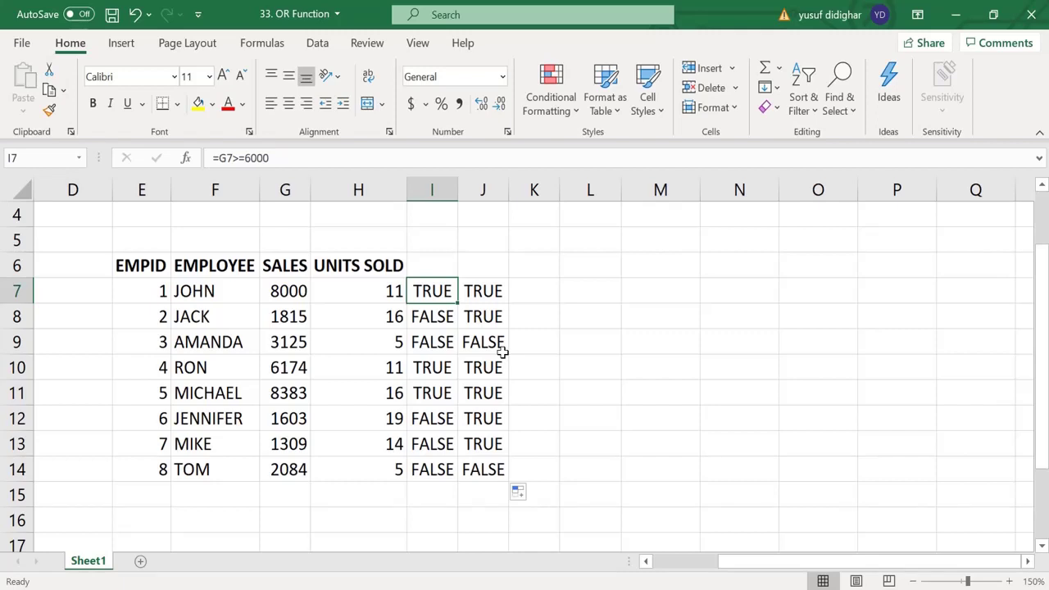
pyautogui.hotkey('shift', 'Right')
pyautogui.press('Left')
pyautogui.press('Right')
pyautogui.press('F2')
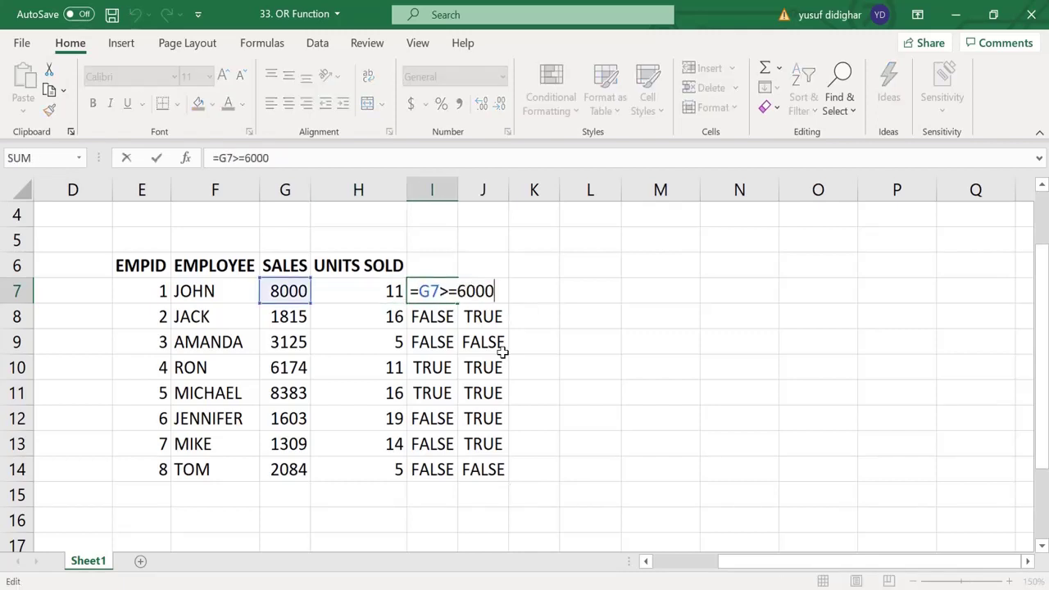
pyautogui.hotkey('ctrl', 'Return')
pyautogui.press('Right')
pyautogui.press('F2')
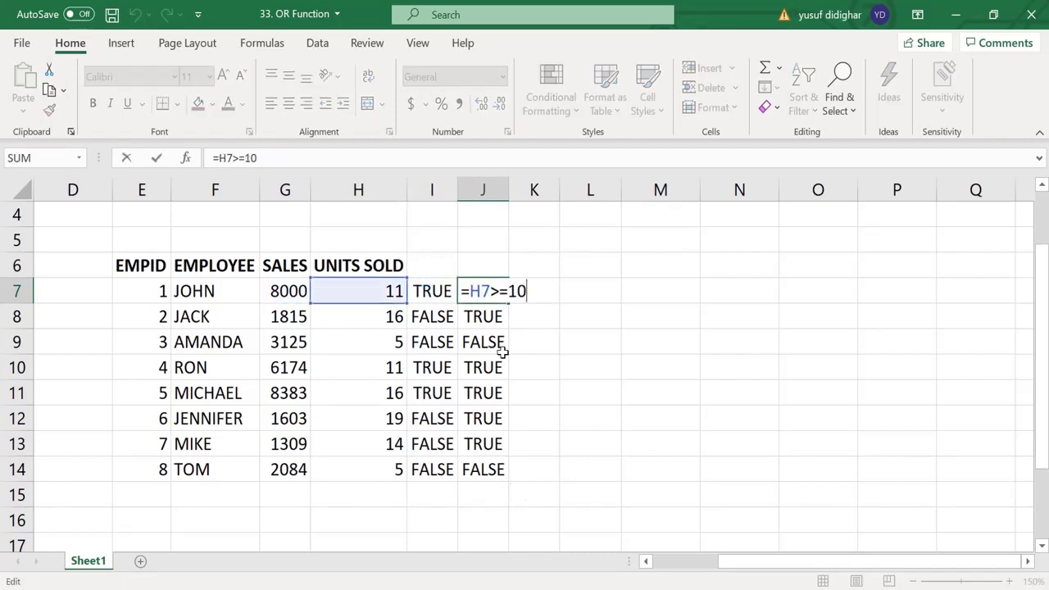
pyautogui.hotkey('ctrl', 'Return')
pyautogui.press('Left')
pyautogui.press('F2')
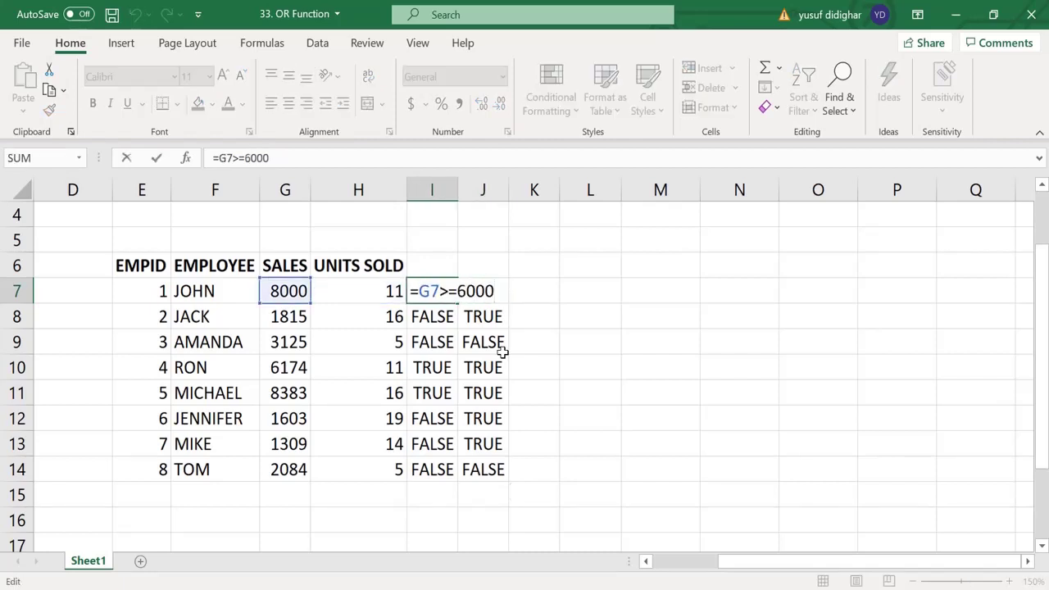
pyautogui.hotkey('ctrl', 'Return')
pyautogui.press('Right')
pyautogui.press('F2')
pyautogui.hotkey('ctrl', 'Return')
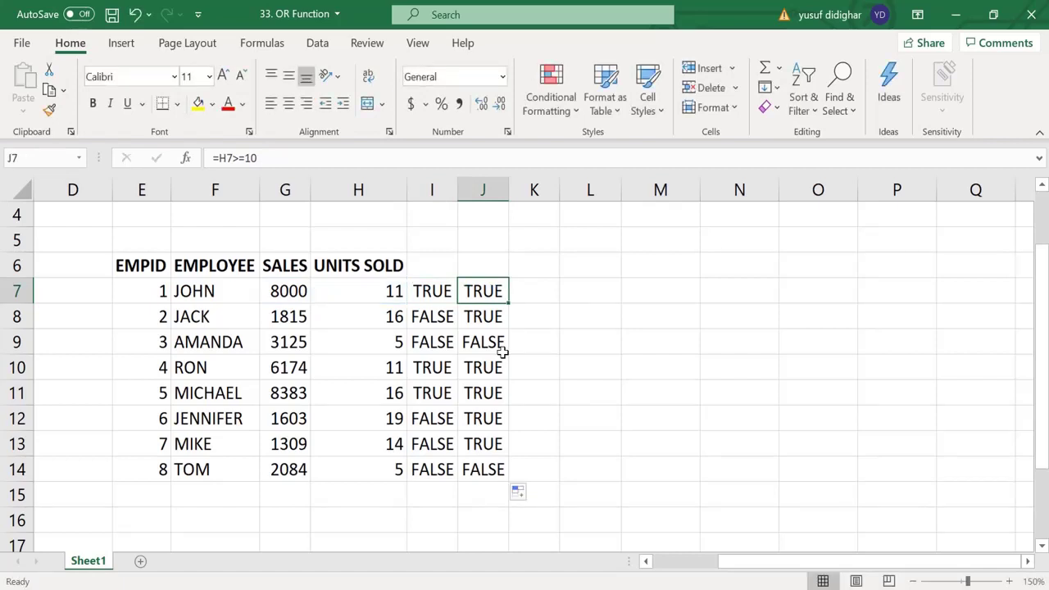
pyautogui.press('Left')
pyautogui.press('Left')
pyautogui.press('Left')
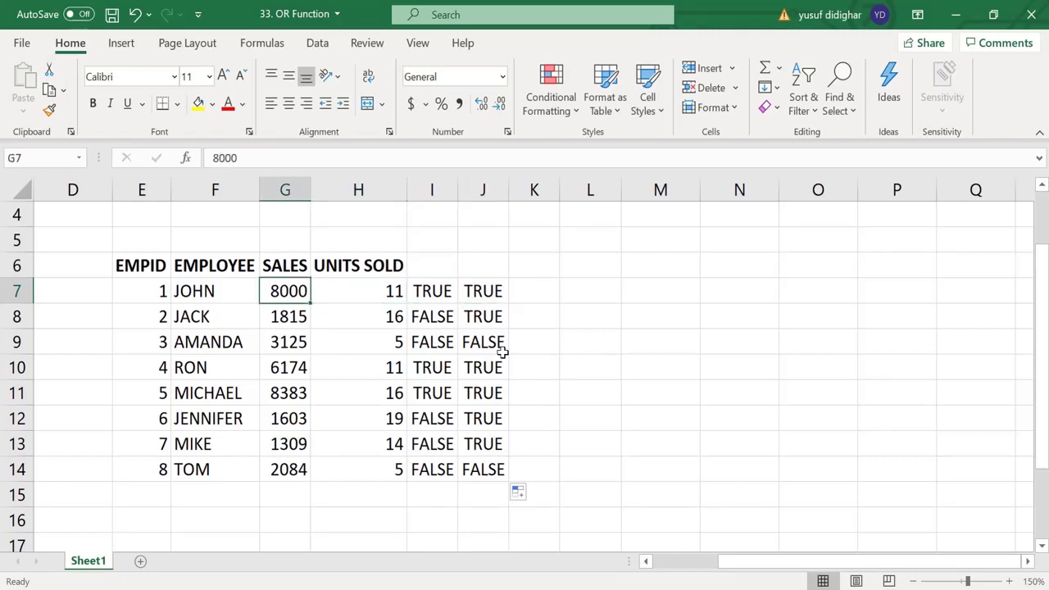
pyautogui.press('Right')
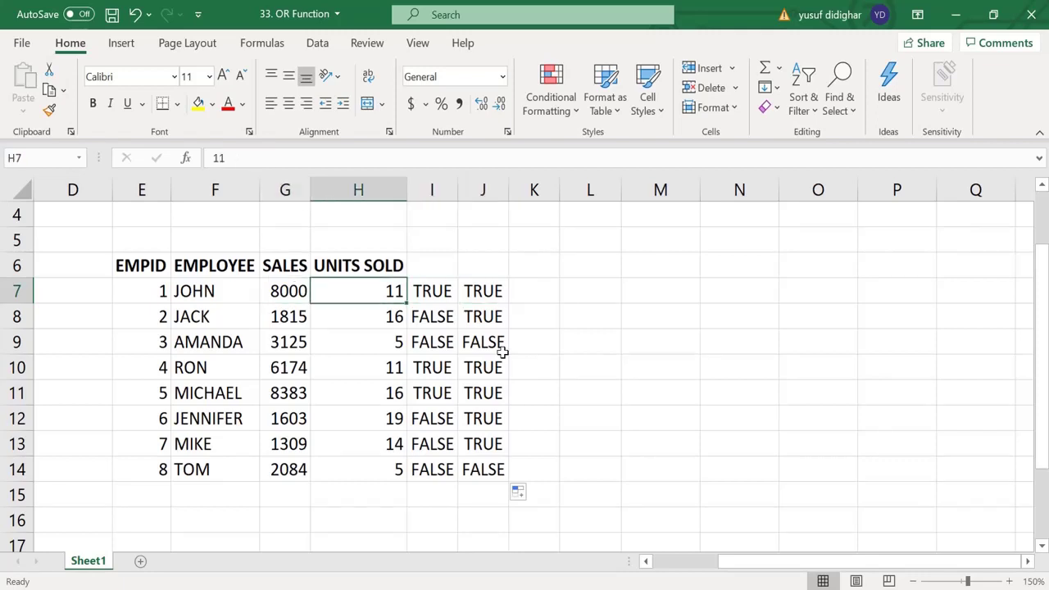
pyautogui.press('F2')
pyautogui.press('Escape')
pyautogui.press('Right')
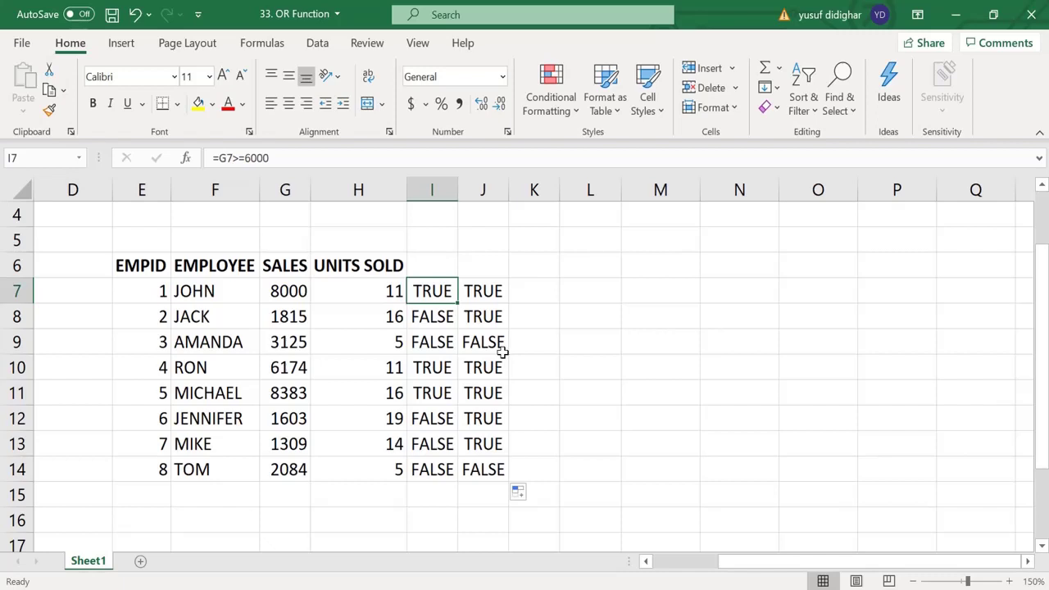
pyautogui.press('Right')
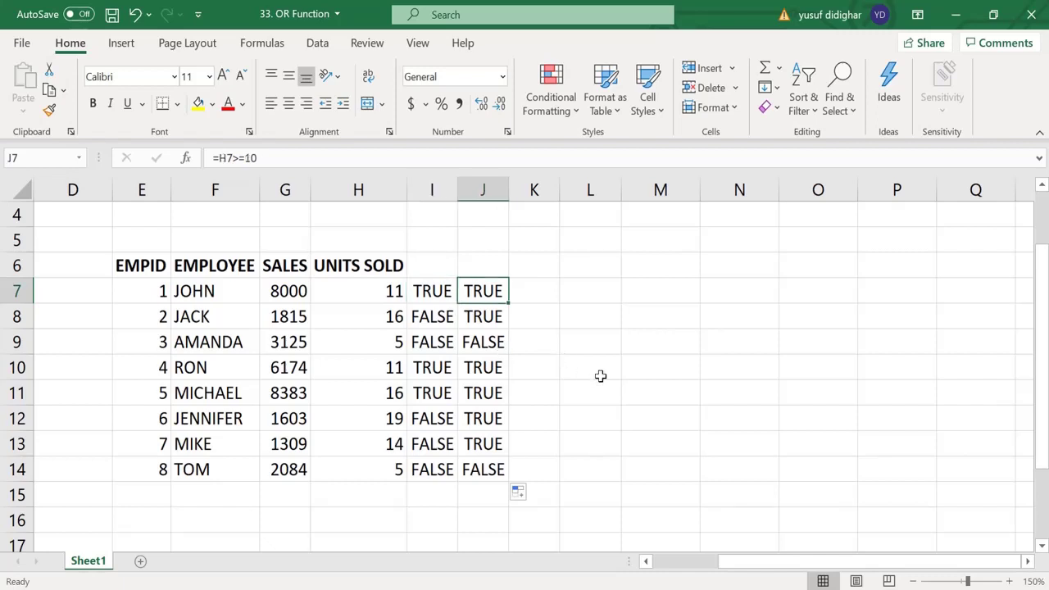
pyautogui.press('Down')
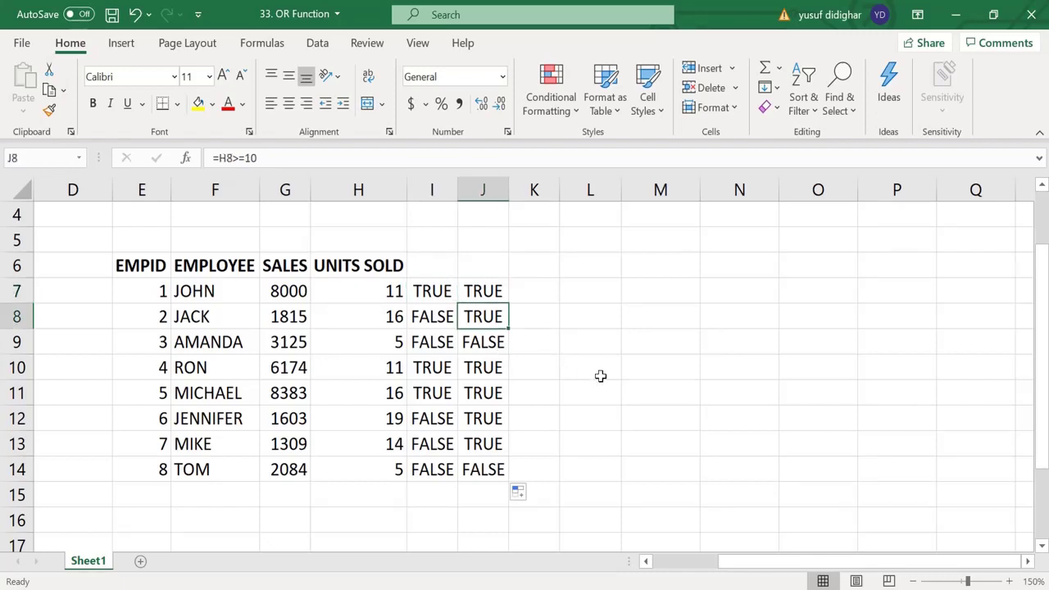
pyautogui.hotkey('shift', 'Left')
pyautogui.hotkey('shift', 'Left')
pyautogui.hotkey('shift', 'Left')
pyautogui.hotkey('shift', 'Left')
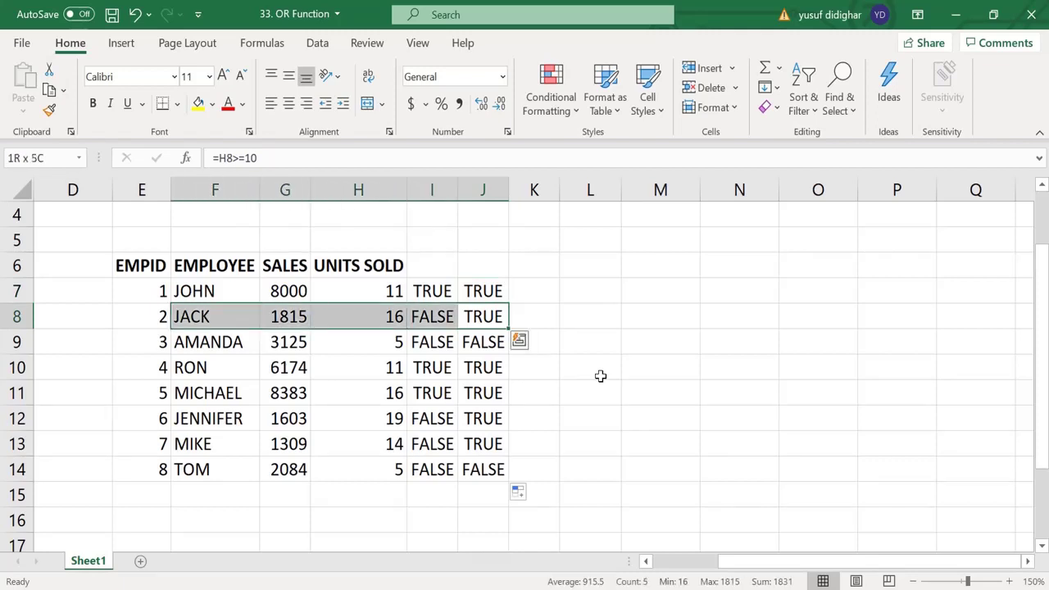
pyautogui.hotkey('shift', 'Left')
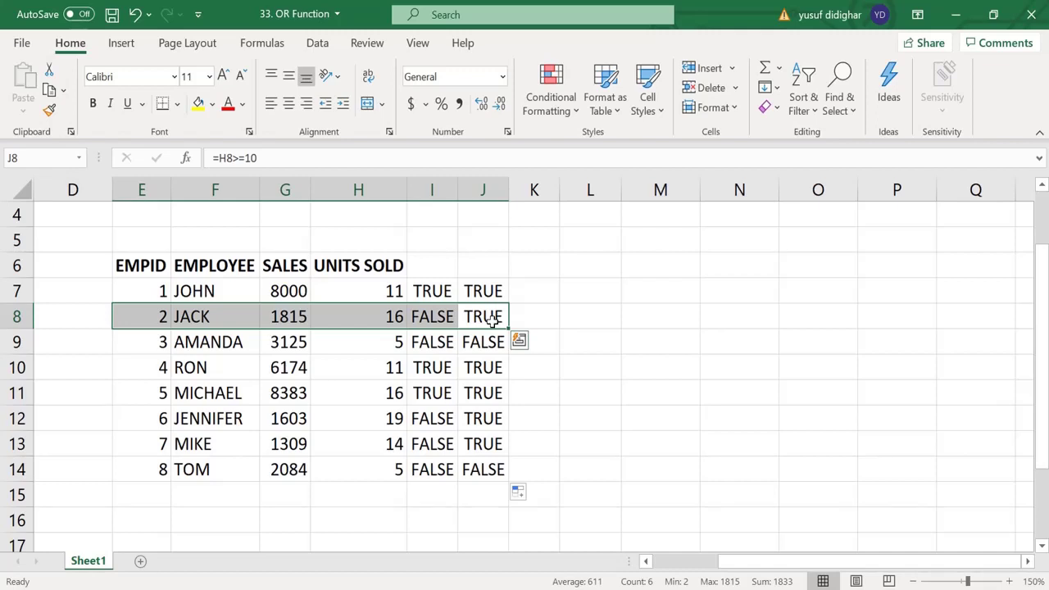
pyautogui.press('Down')
pyautogui.press('Left')
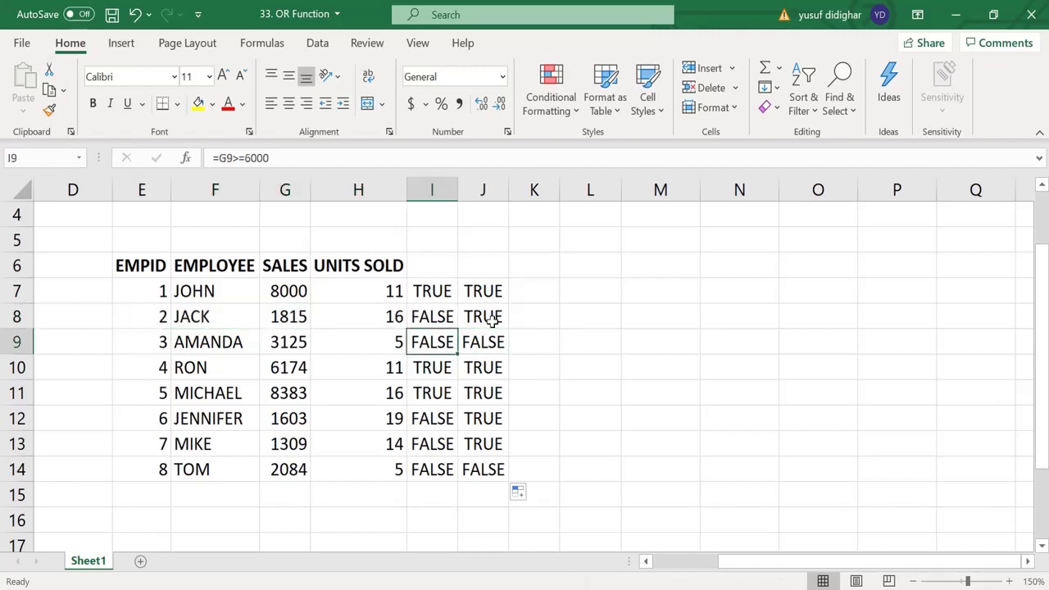
pyautogui.hotkey('shift', 'space')
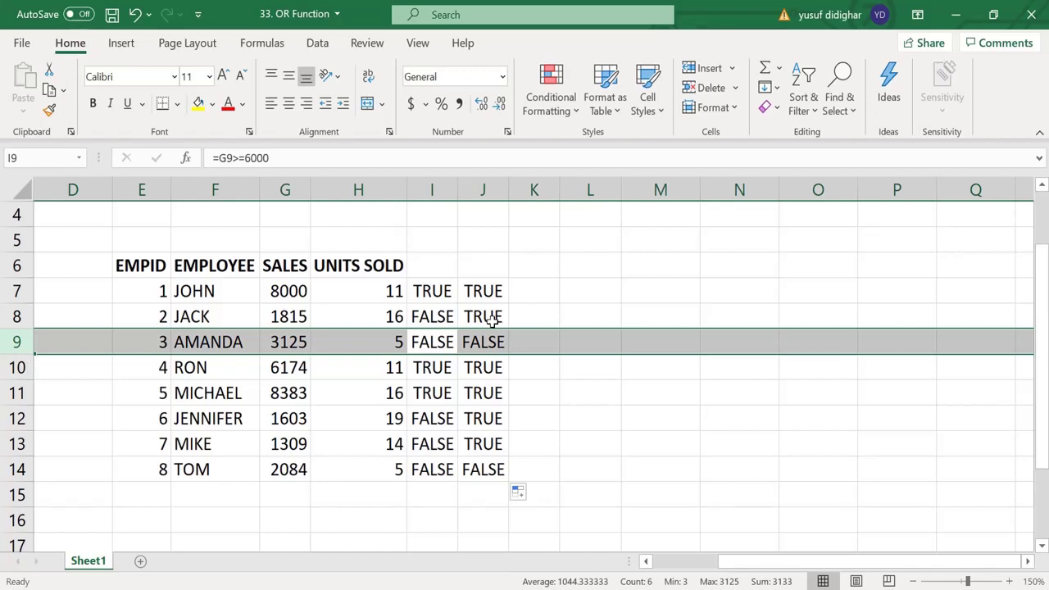
pyautogui.press('Down')
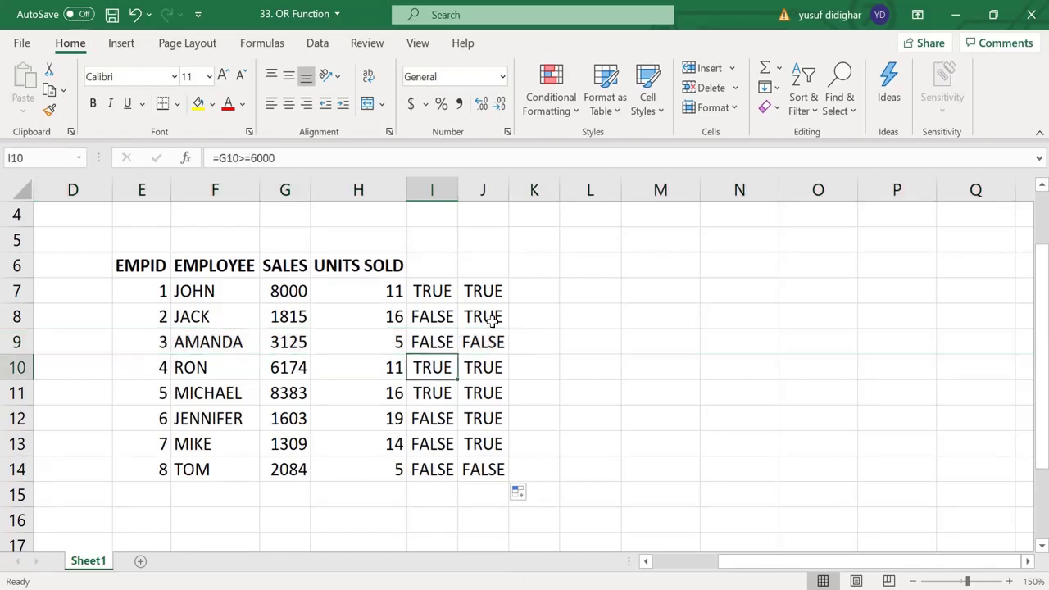
pyautogui.press('Down')
pyautogui.press('Down')
pyautogui.press('Down')
pyautogui.press('Down')
pyautogui.hotkey('shift', 'space')
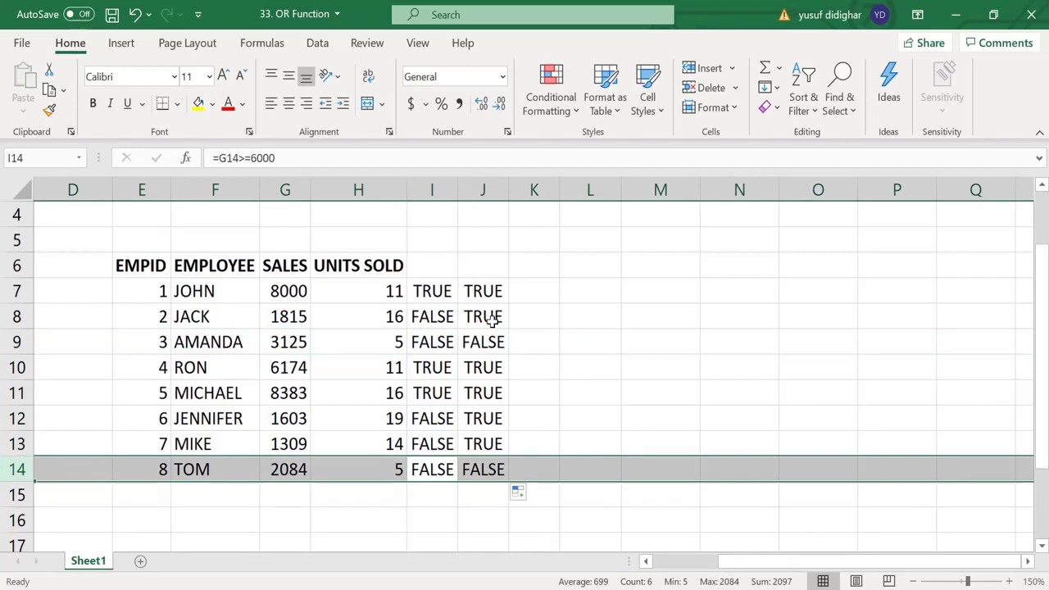
pyautogui.press('Up')
pyautogui.hotkey('shift', 'space')
pyautogui.hotkey('shift', 'Up')
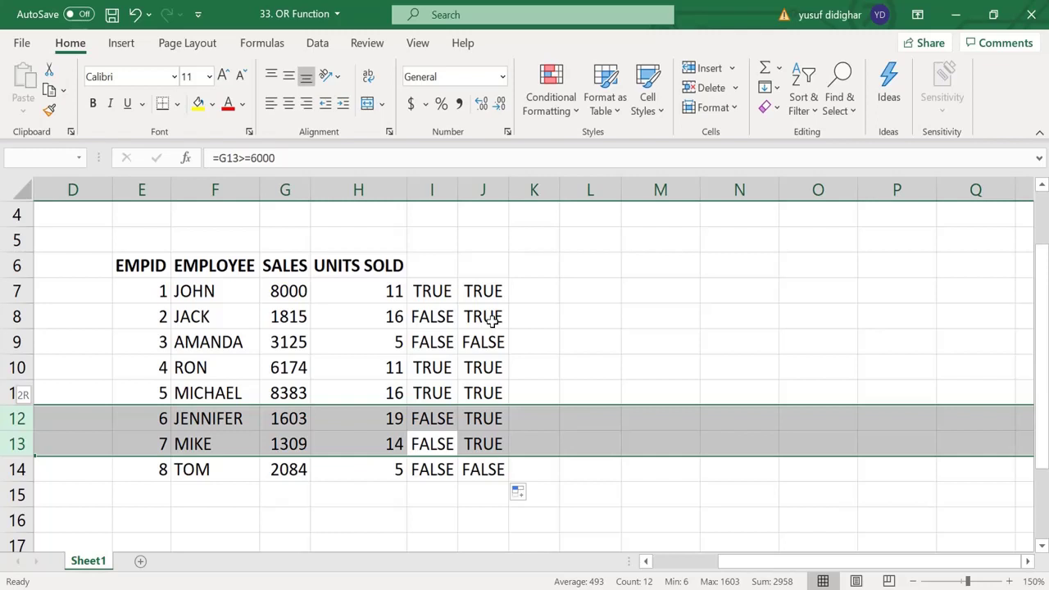
pyautogui.keyDown('ctrl'); pyautogui.click(22, 316); pyautogui.keyUp('ctrl')
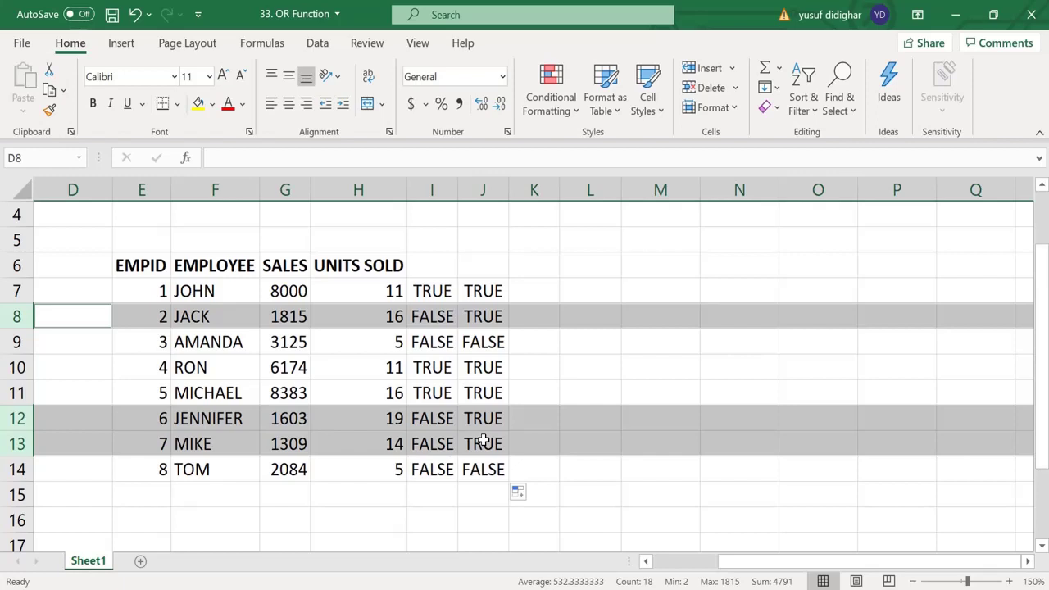
pyautogui.click(483, 442)
pyautogui.click(543, 292)
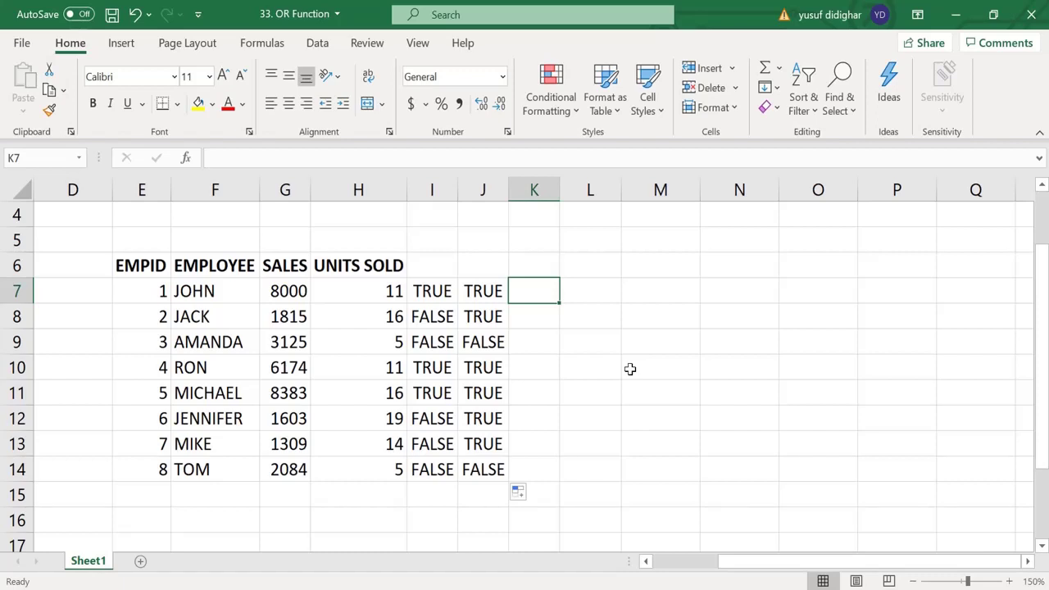
pyautogui.write('=IF(')
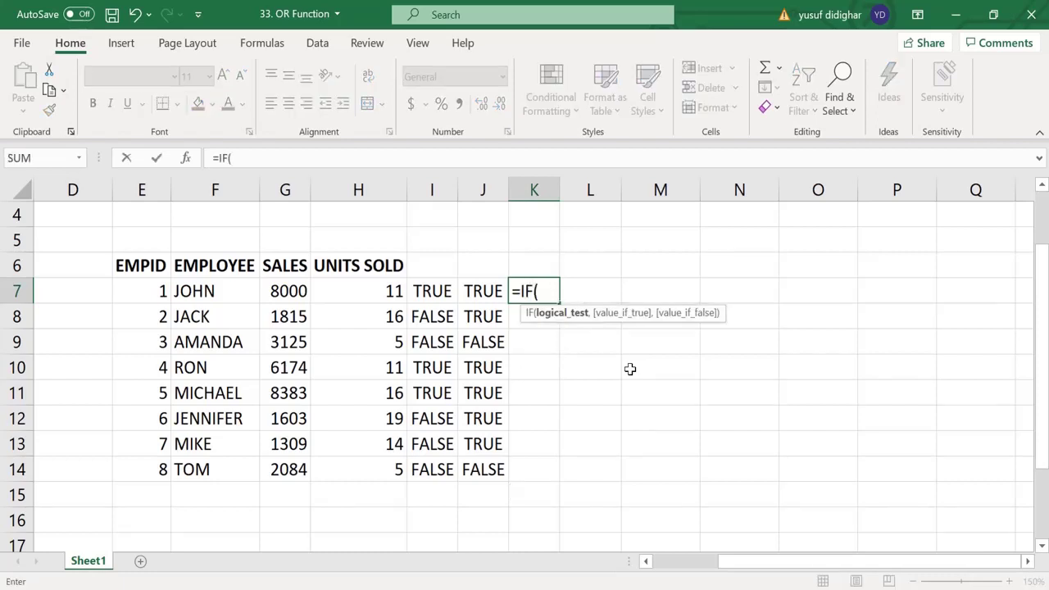
pyautogui.press('Left')
pyautogui.press('Left')
pyautogui.press('Left')
pyautogui.press('Left')
pyautogui.write('>')
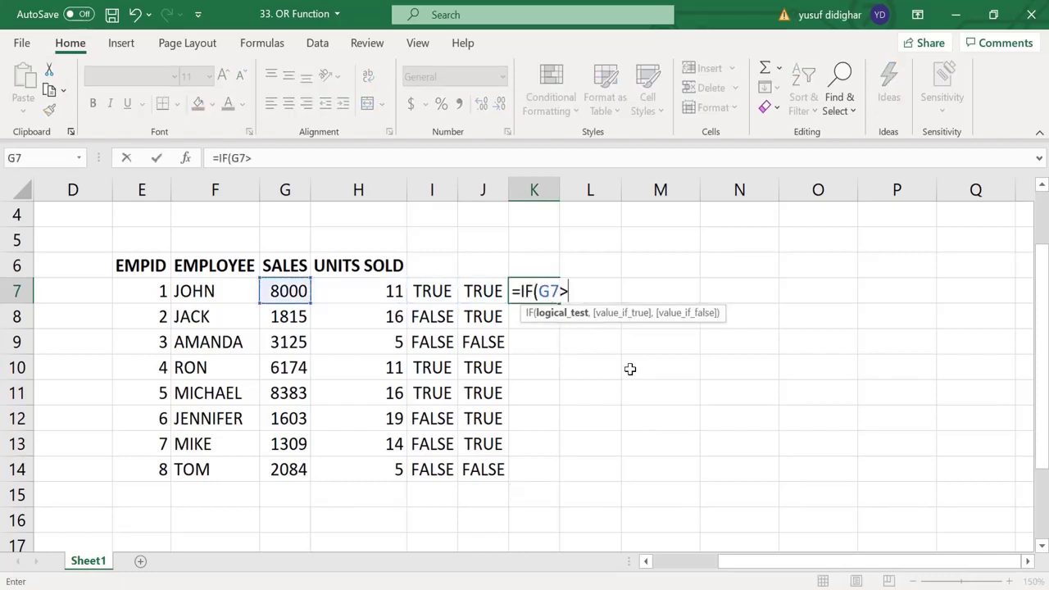
pyautogui.write('=6000')
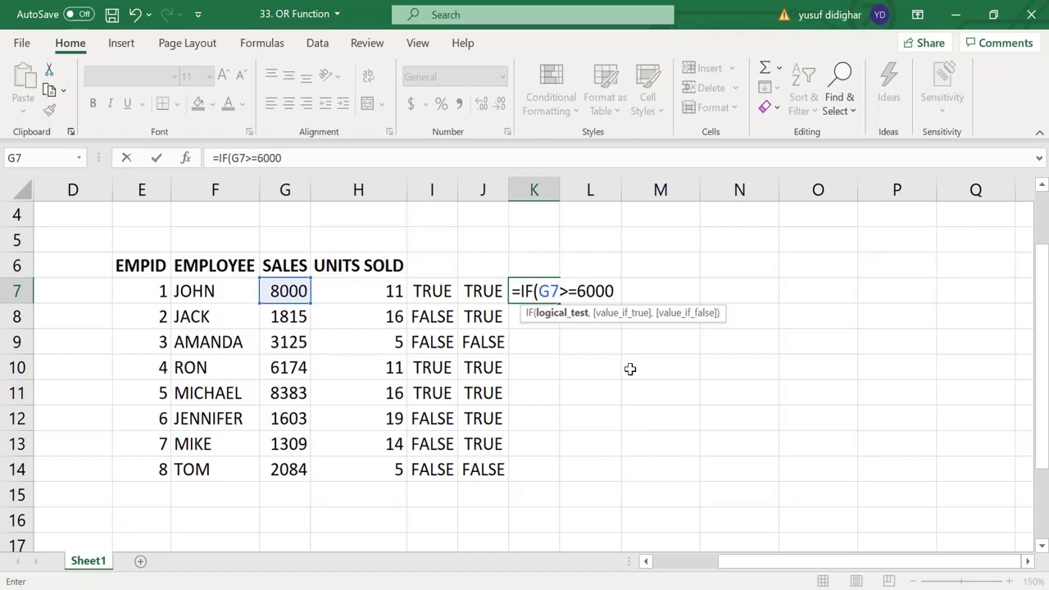
pyautogui.write(',')
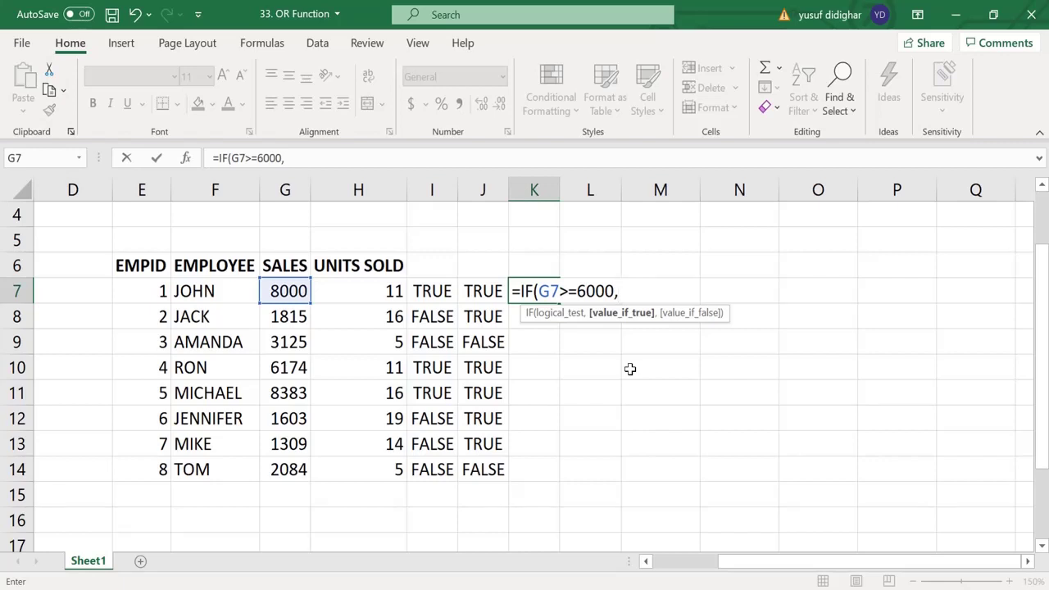
pyautogui.press('Escape')
pyautogui.write('=')
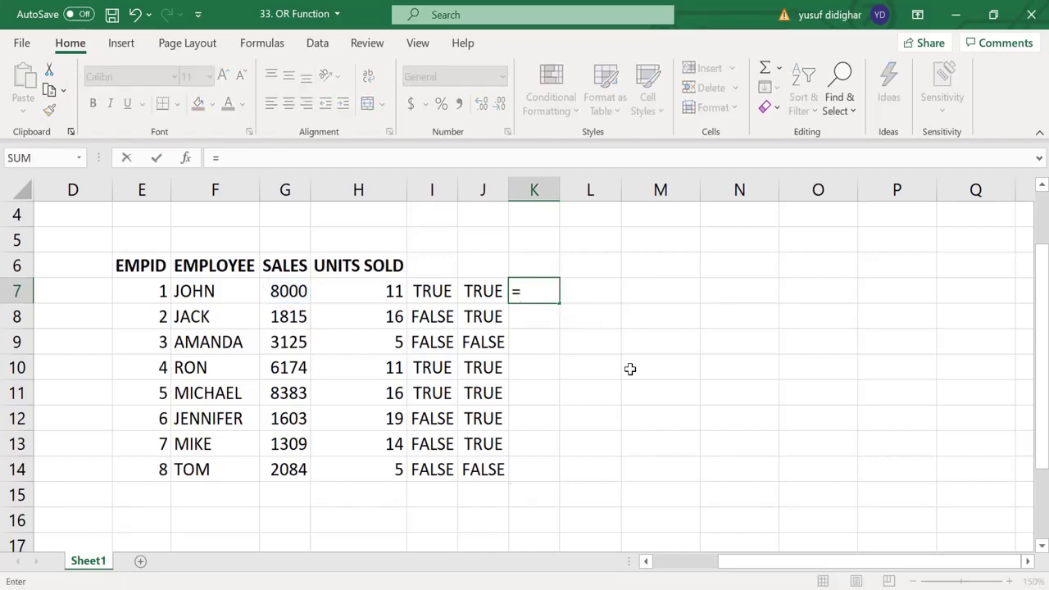
pyautogui.write('OR(')
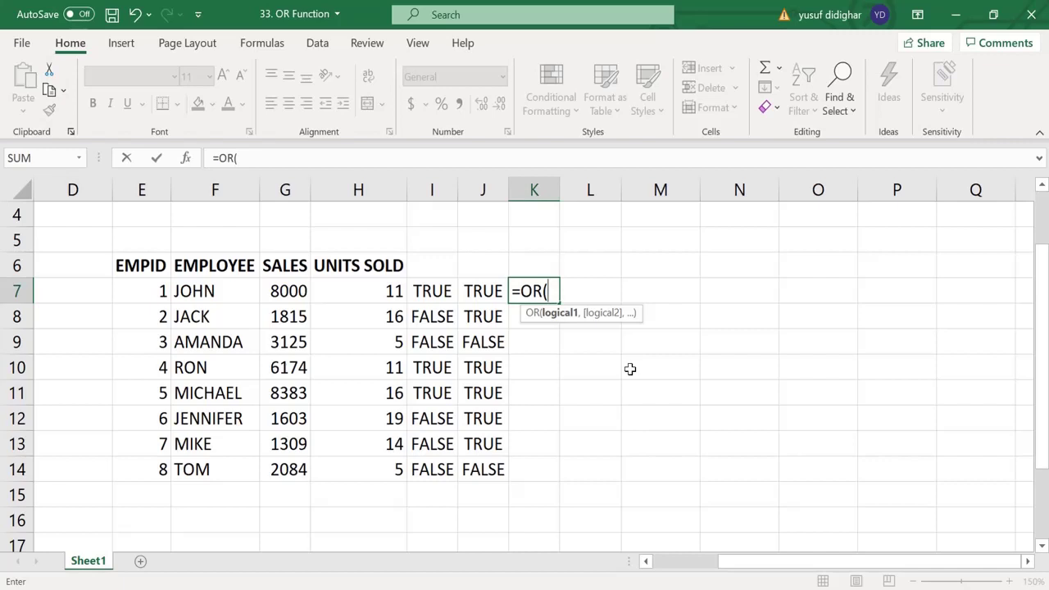
# Start and discard two draft OR formulas in K7
pyautogui.write(',')
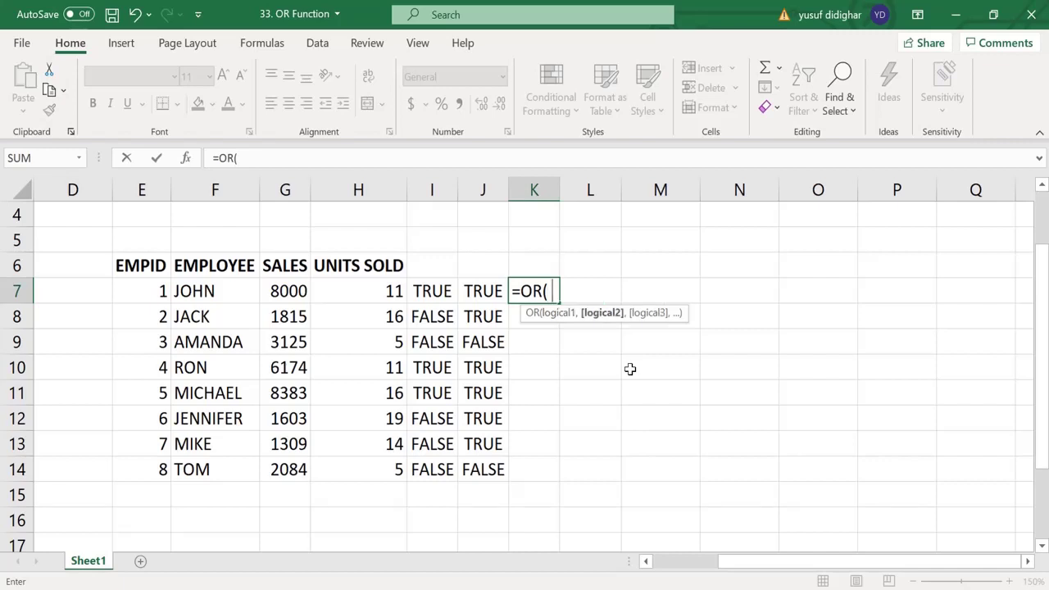
pyautogui.write(',,')
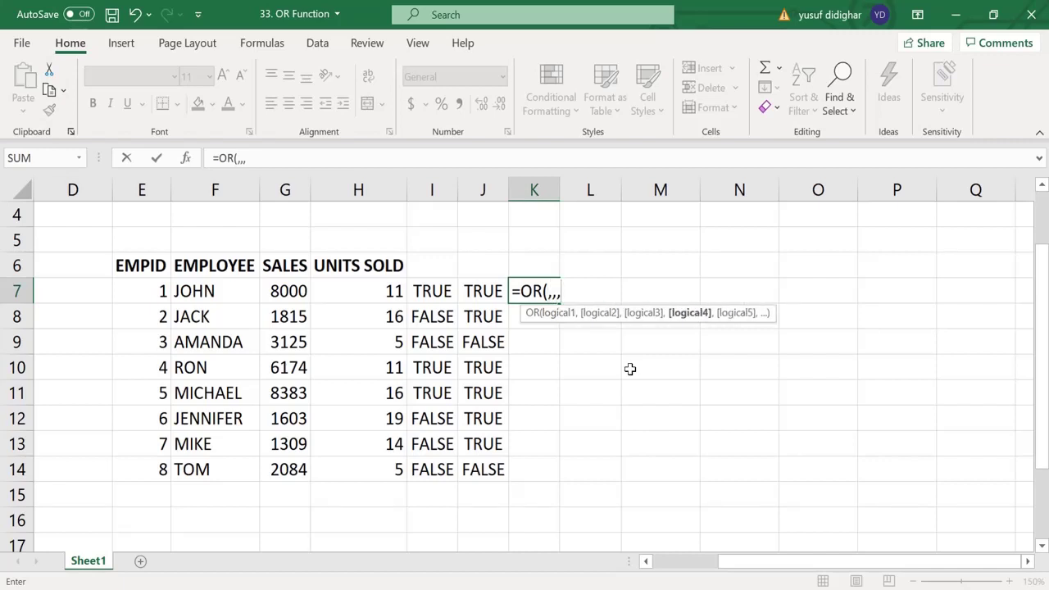
pyautogui.press('Escape')
pyautogui.write('=')
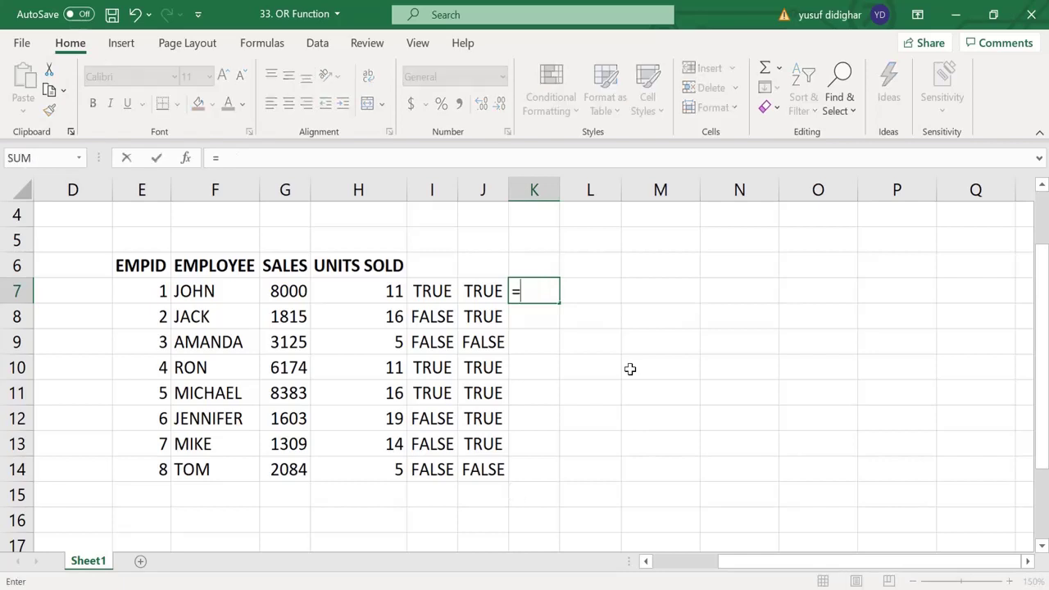
pyautogui.write('OR(')
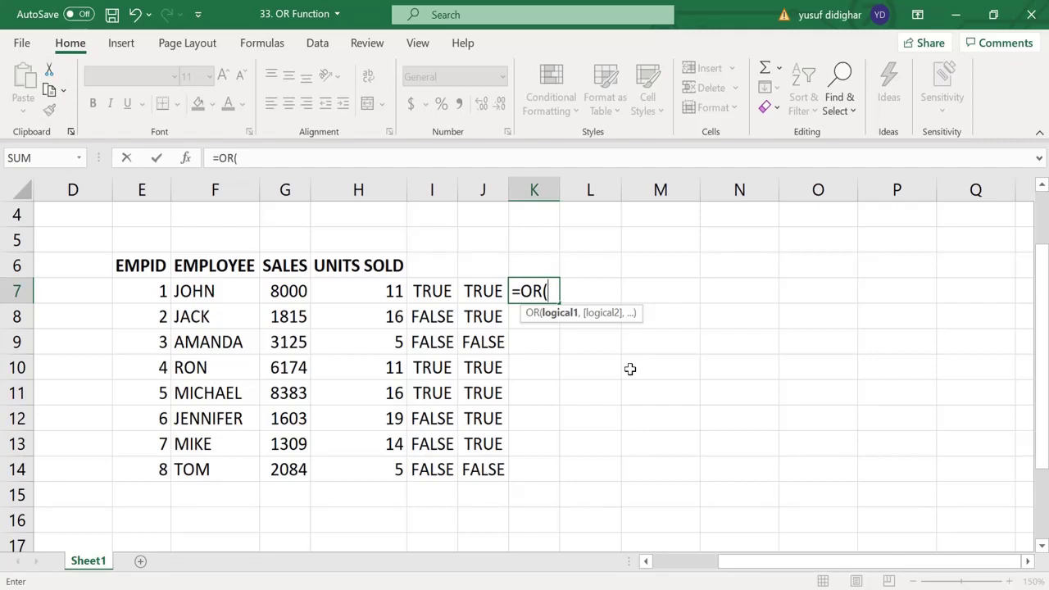
pyautogui.press('Left')
pyautogui.press('Left')
pyautogui.press('Left')
pyautogui.press('Left')
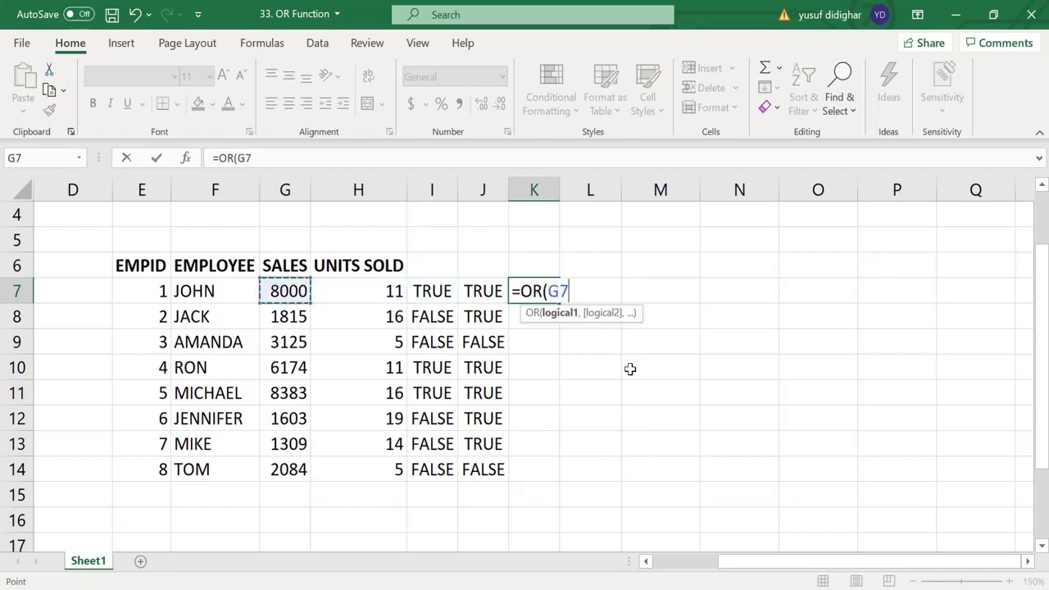
pyautogui.write('>=6')
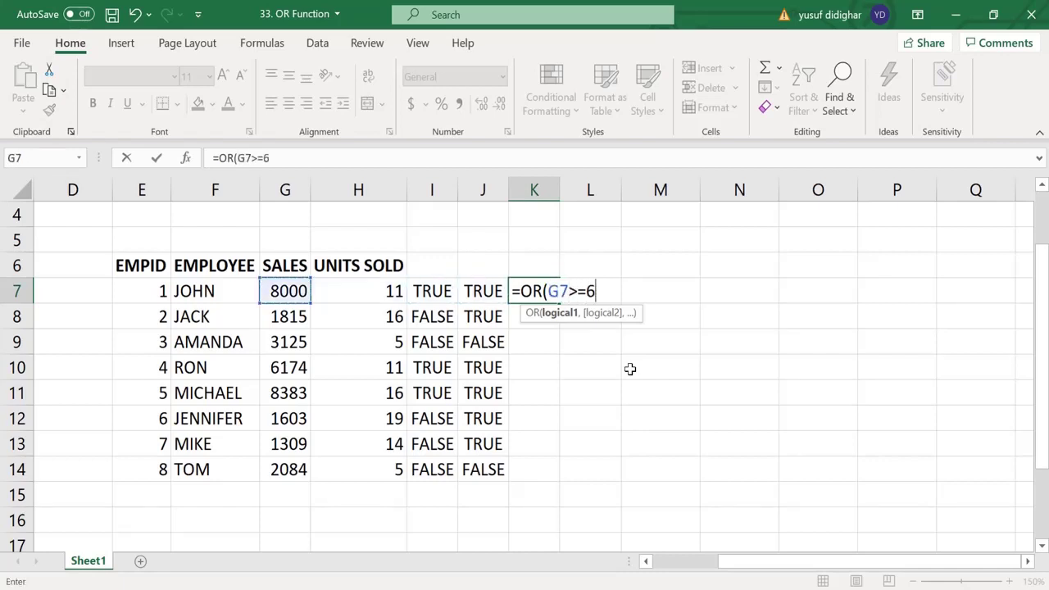
pyautogui.write('000')
pyautogui.press('Escape')
# Enter =OR(I7,J7) in K7 and fill it down to K14
pyautogui.write('=')
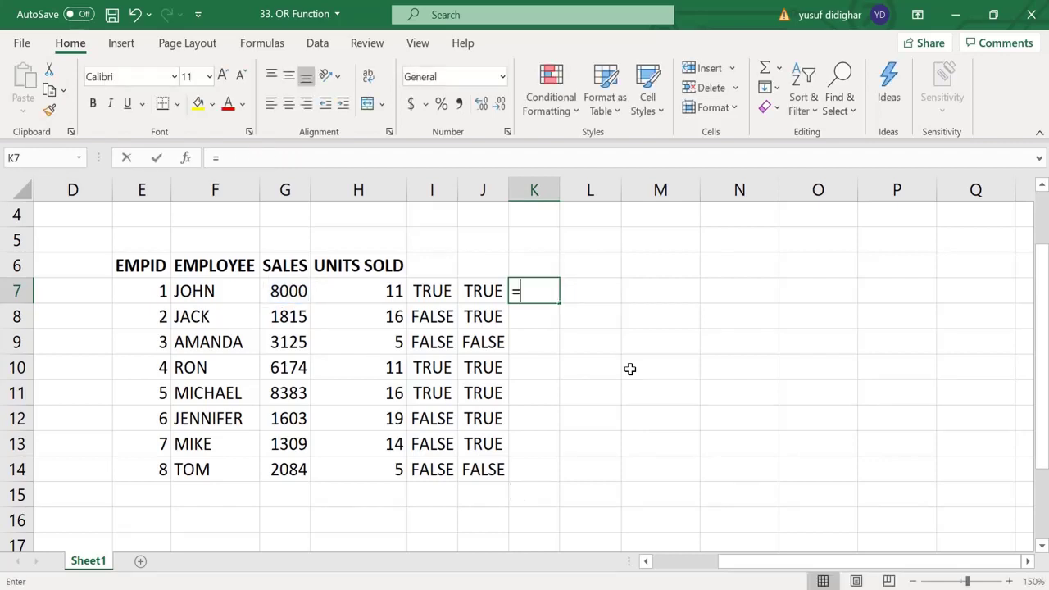
pyautogui.write('OR(')
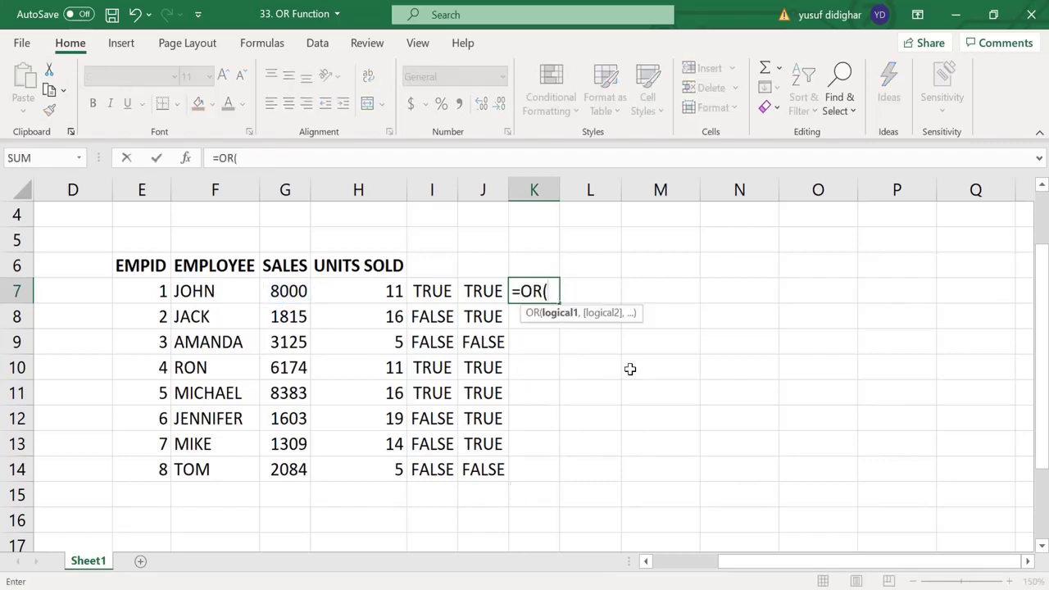
pyautogui.press('Left')
pyautogui.press('Left')
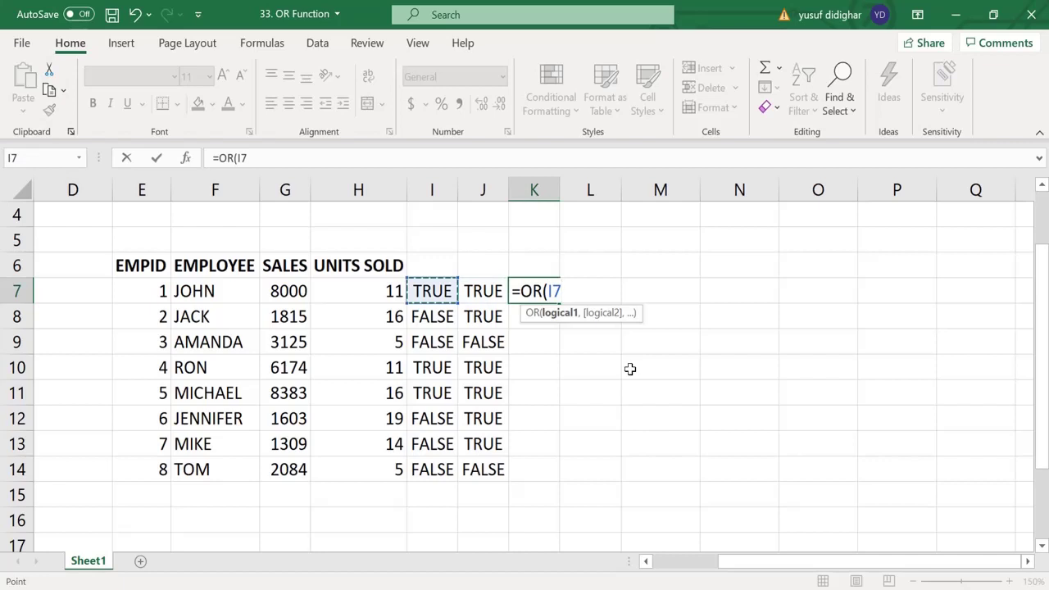
pyautogui.write(',')
pyautogui.press('Left')
pyautogui.press('Return')
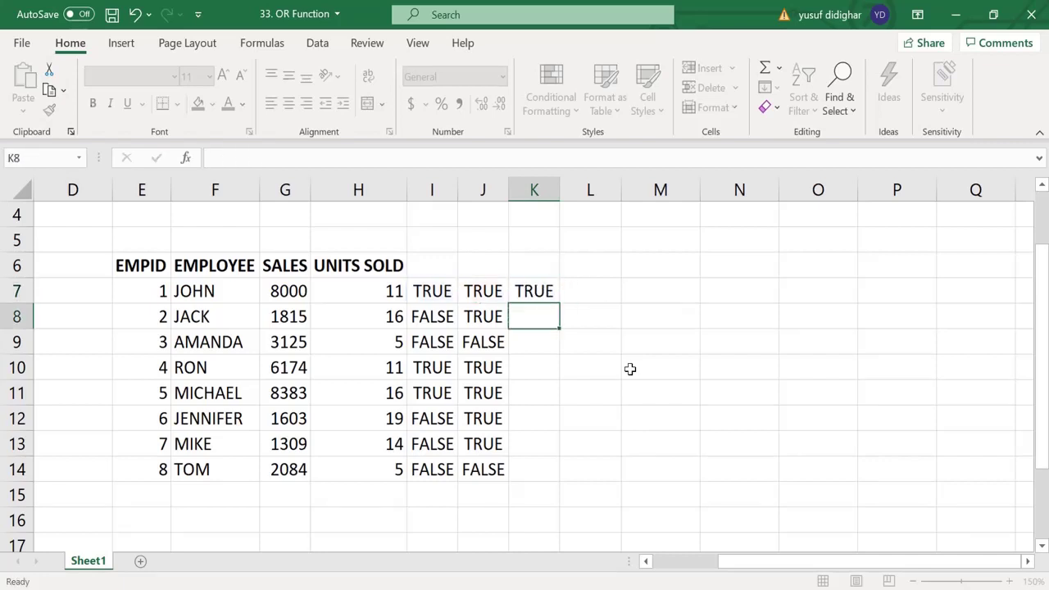
pyautogui.press('Up')
pyautogui.hotkey('shift', 'Down')
pyautogui.hotkey('shift', 'Down')
pyautogui.hotkey('shift', 'Down')
pyautogui.hotkey('shift', 'Down')
pyautogui.hotkey('shift', 'Down')
pyautogui.hotkey('shift', 'Down')
pyautogui.hotkey('ctrl', 'd')
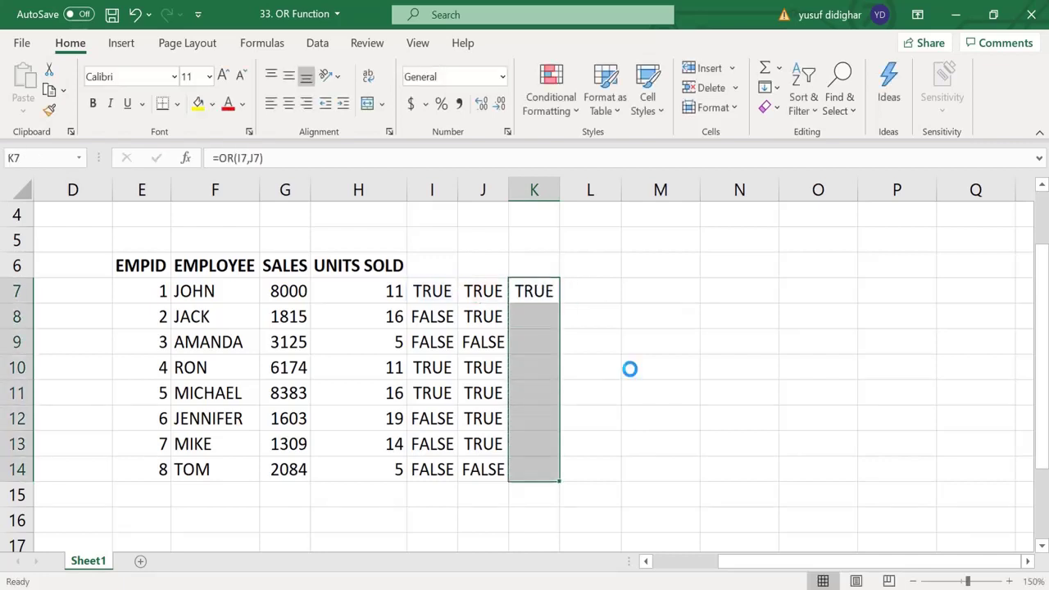
# Select I7:K9 to compare the sales, units and OR results side by side
pyautogui.hotkey('shift', 'Up')
pyautogui.hotkey('shift', 'Up')
pyautogui.hotkey('shift', 'Up')
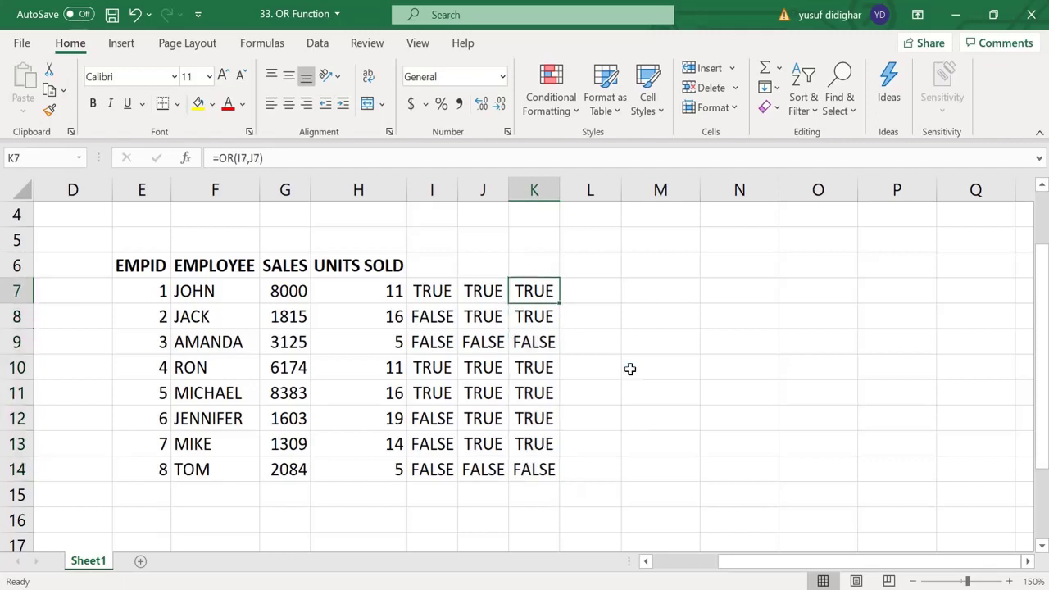
pyautogui.hotkey('shift', 'Left')
pyautogui.hotkey('shift', 'Left')
pyautogui.hotkey('shift', 'Down')
pyautogui.hotkey('shift', 'Down')
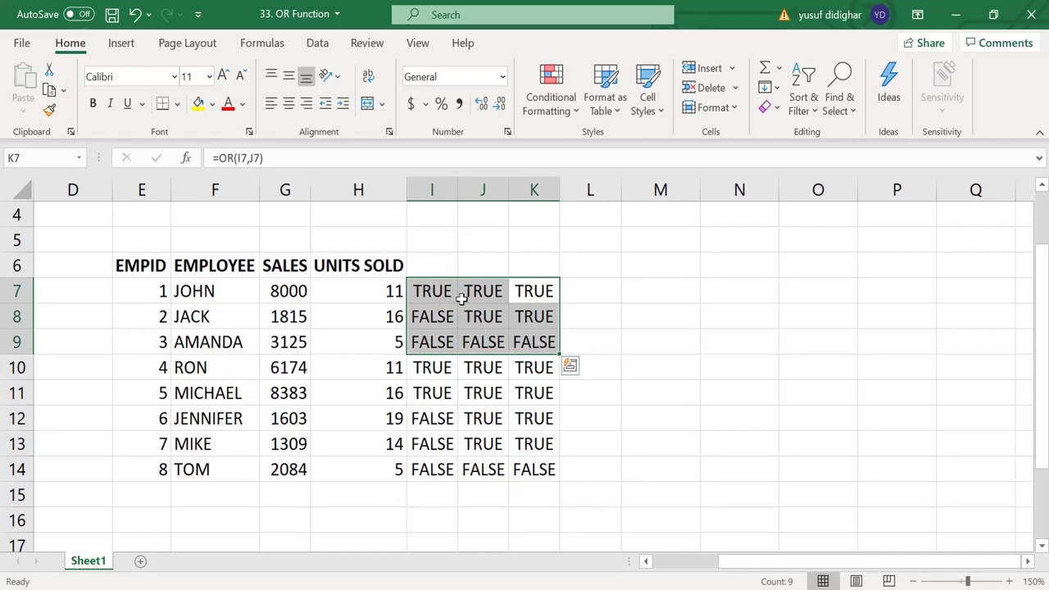
pyautogui.click(538, 300)
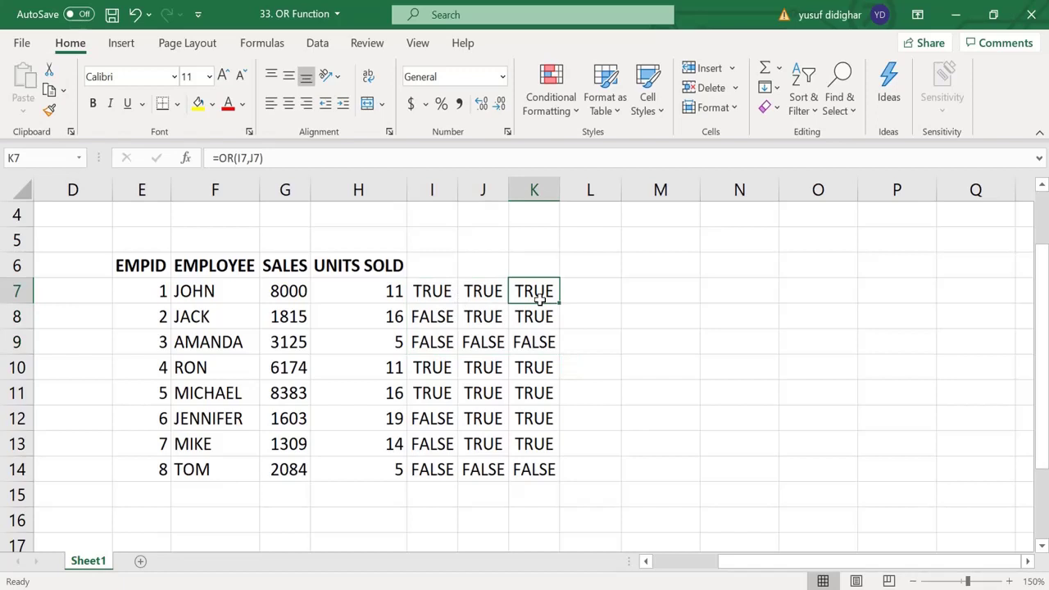
pyautogui.click(440, 343)
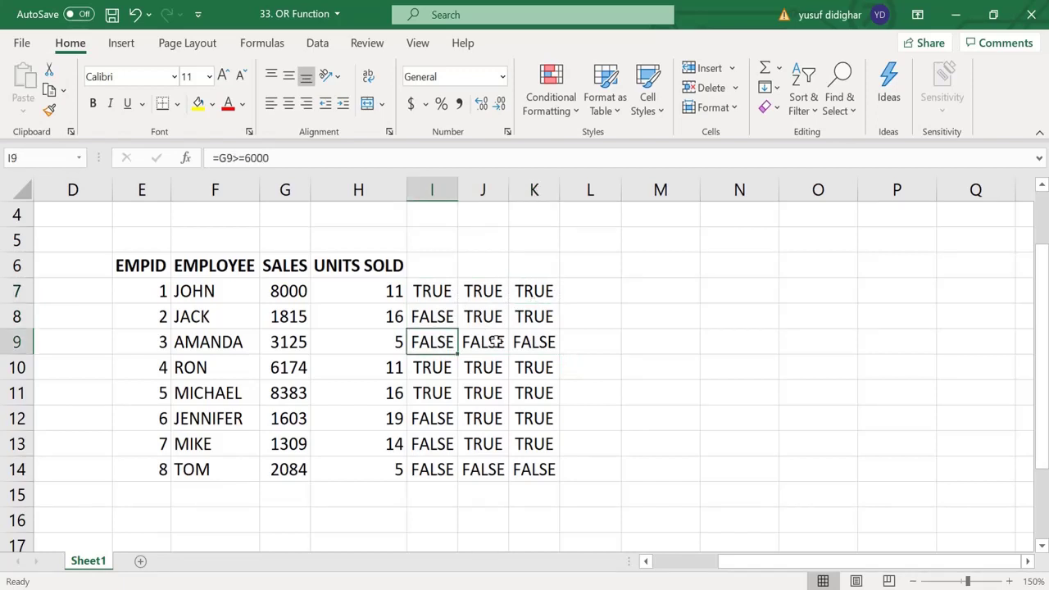
pyautogui.click(523, 344)
pyautogui.press('Up')
pyautogui.hotkey('shift', 'Left')
pyautogui.hotkey('shift', 'Left')
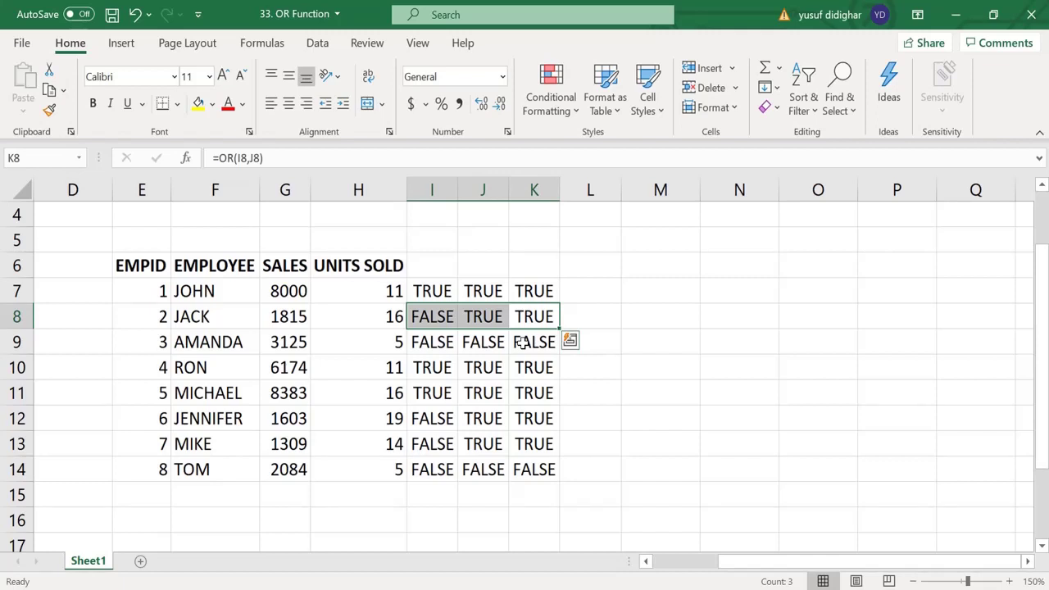
# Enter =OR(G7>=6000,H7>=10) in L7 and fill it down to L14
pyautogui.press('Up')
pyautogui.press('Right')
pyautogui.write('=OR')
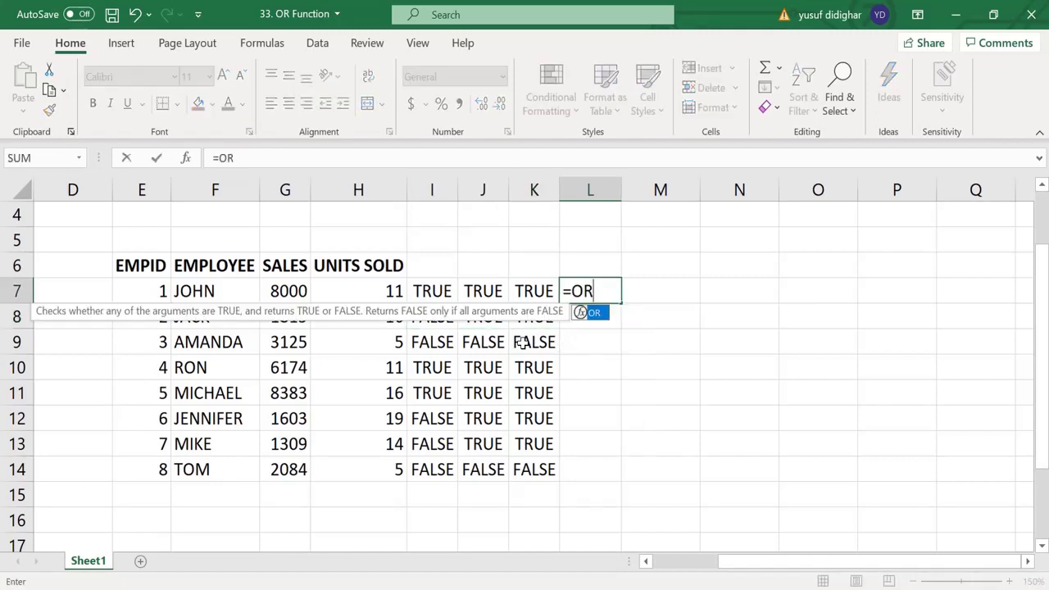
pyautogui.write('(')
pyautogui.press('Left')
pyautogui.press('Left')
pyautogui.press('Left')
pyautogui.press('Left')
pyautogui.press('Left')
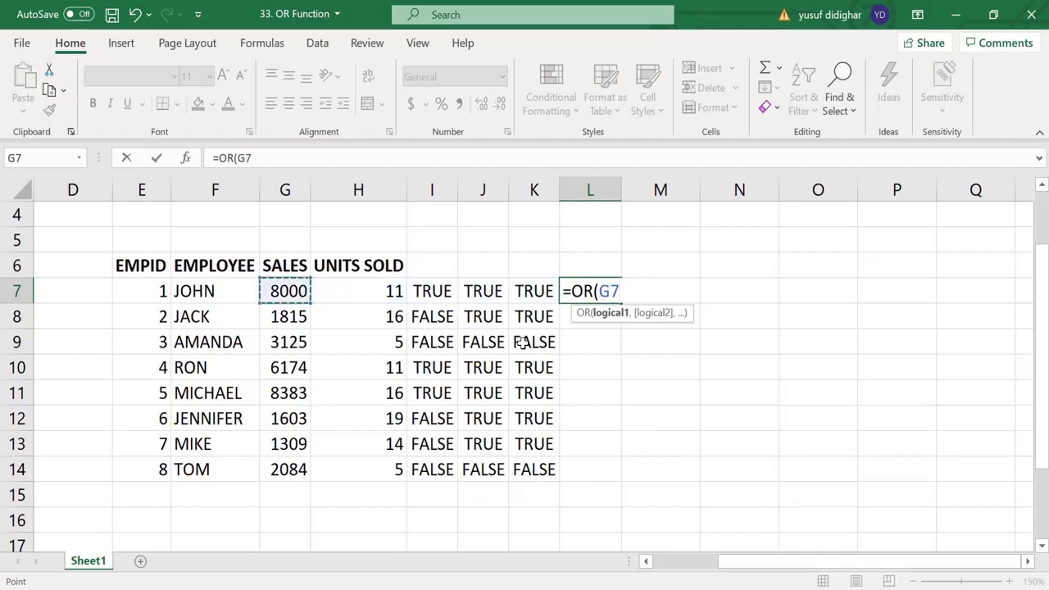
pyautogui.write('>=')
pyautogui.write('6000')
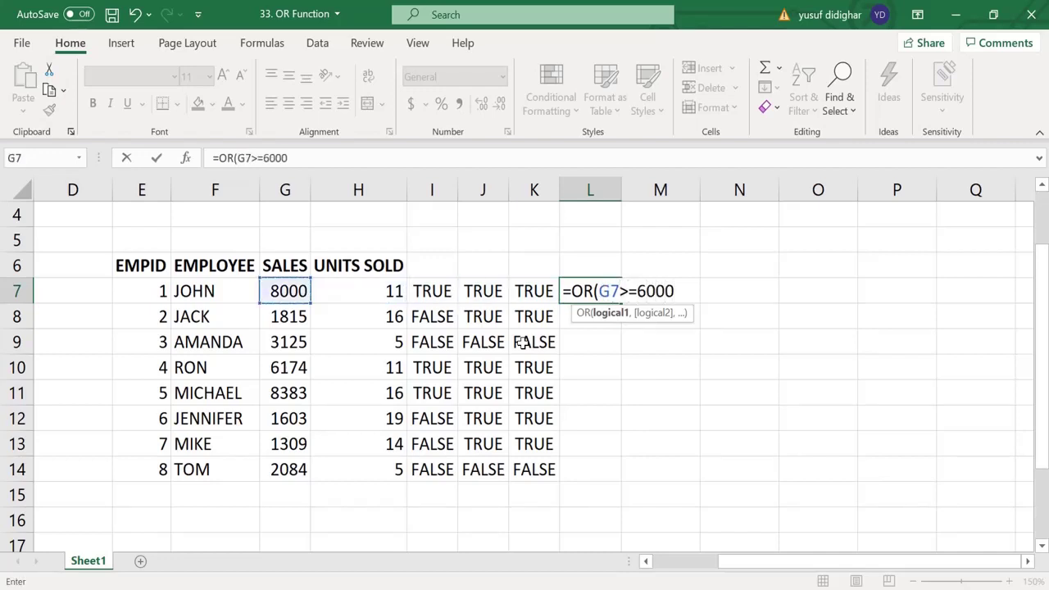
pyautogui.write(',')
pyautogui.press('Left')
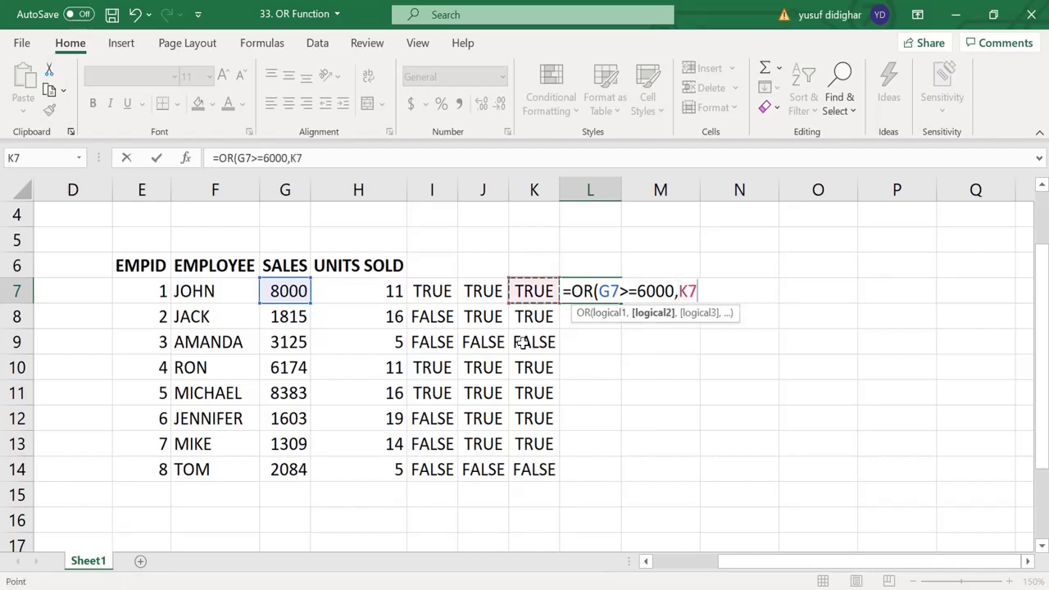
pyautogui.press('Left')
pyautogui.press('Left')
pyautogui.press('Left')
pyautogui.write('>=')
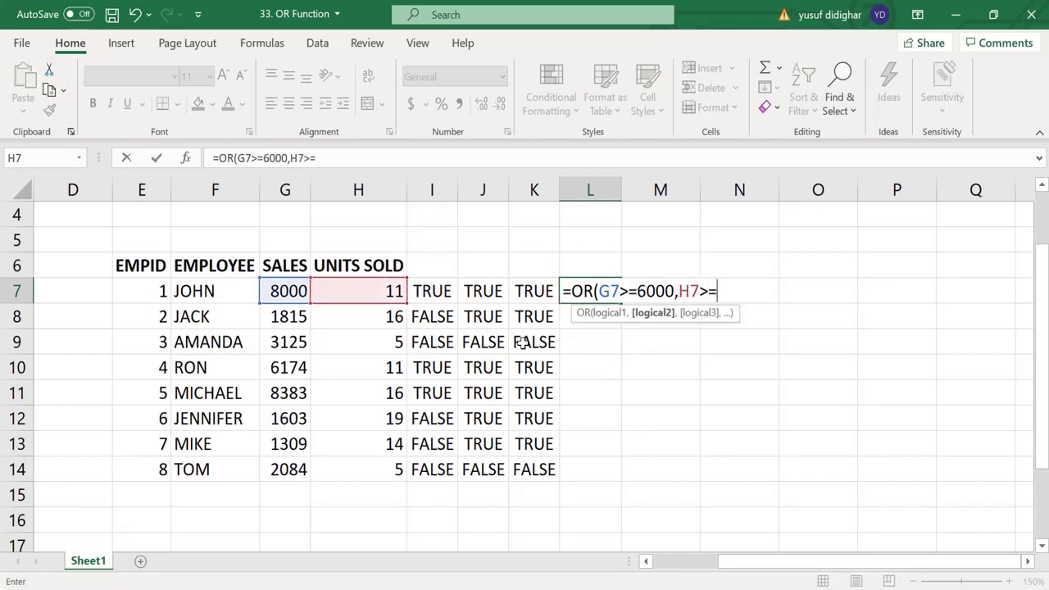
pyautogui.write('10)')
pyautogui.press('Return')
pyautogui.press('Up')
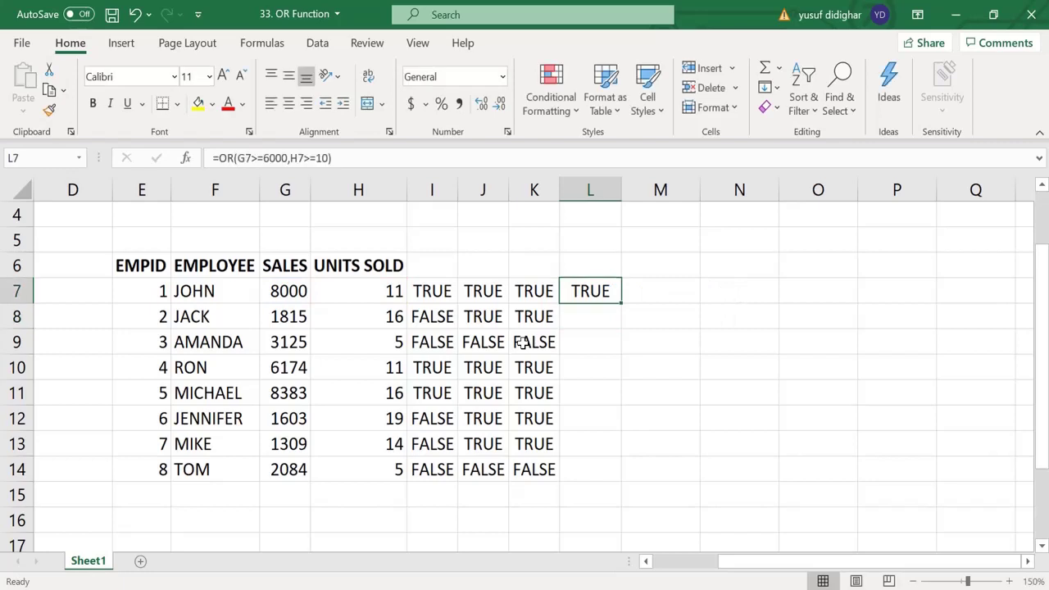
pyautogui.hotkey('shift', 'Down')
pyautogui.hotkey('shift', 'Down')
pyautogui.hotkey('shift', 'Down')
pyautogui.hotkey('shift', 'Down')
pyautogui.hotkey('shift', 'Up')
pyautogui.hotkey('ctrl', 'd')
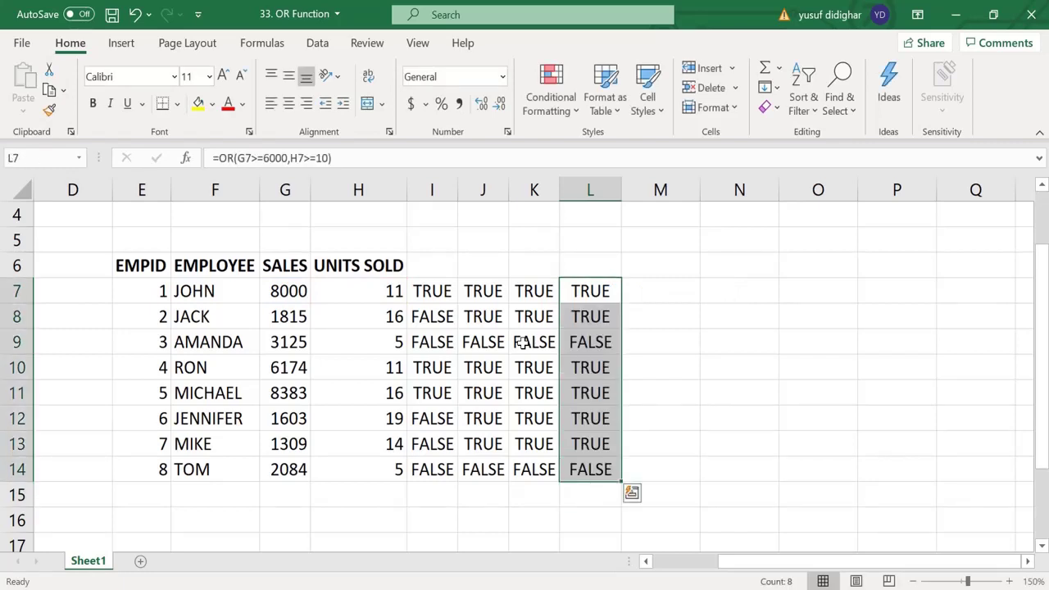
# Compare column L's results against column K and check L7's formula
pyautogui.hotkey('shift', 'Left')
pyautogui.press('Down')
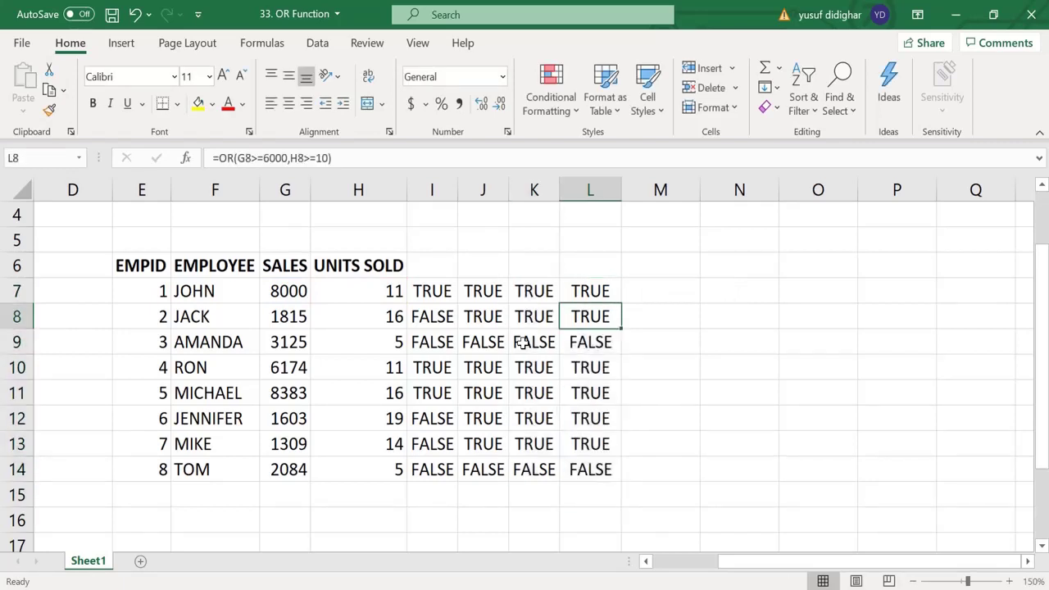
pyautogui.press('Left')
pyautogui.hotkey('ctrl', 'space')
pyautogui.press('Right')
pyautogui.press('Up')
pyautogui.press('F2')
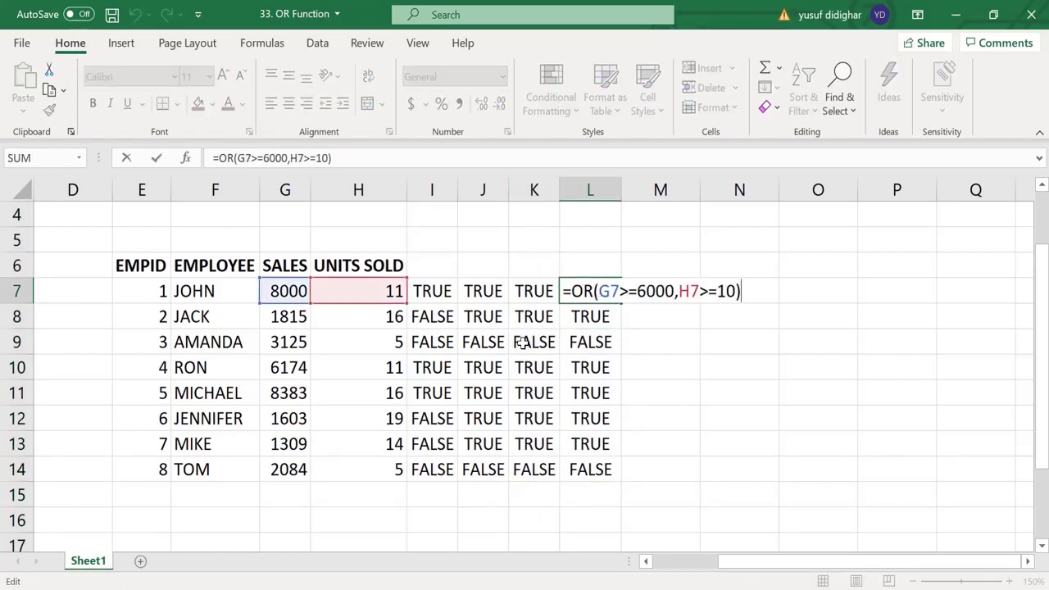
pyautogui.press('Escape')
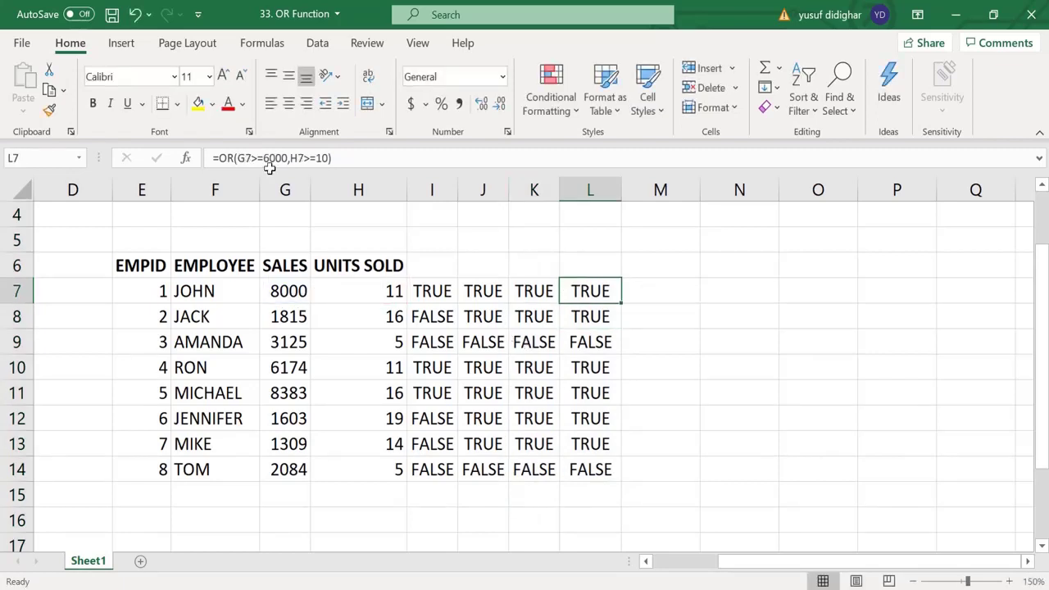
# Wrap L7's OR test in IF( and preview the OR condition's result with F9
pyautogui.click(220, 157)
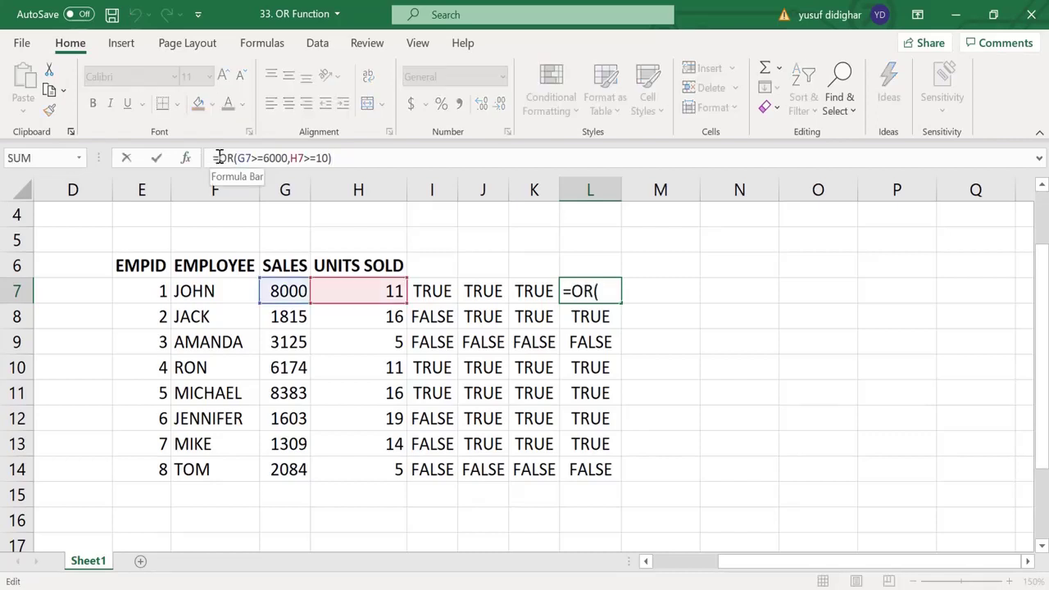
pyautogui.write('IF(')
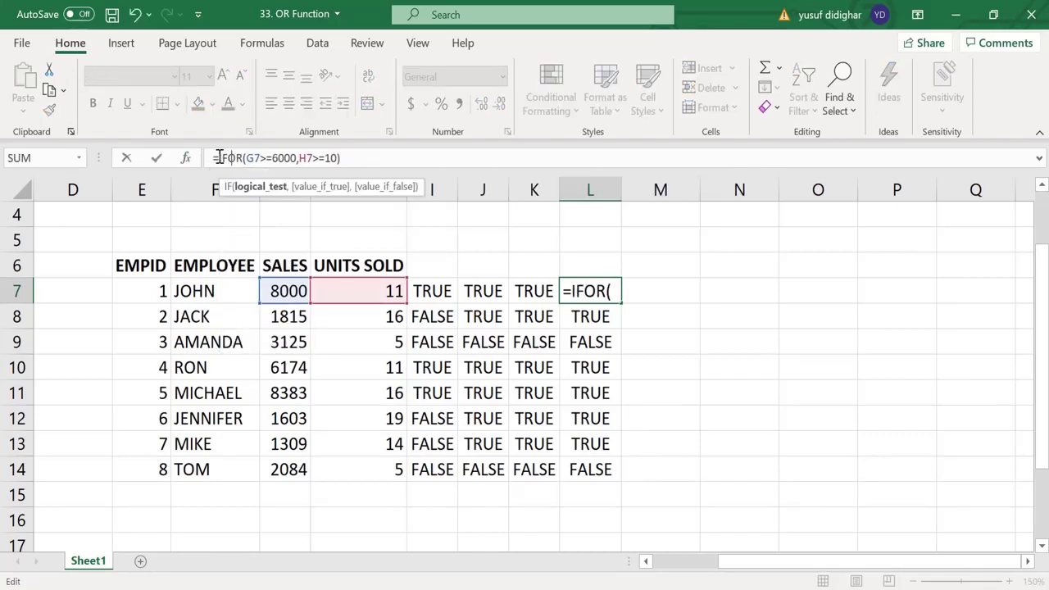
pyautogui.click(359, 158)
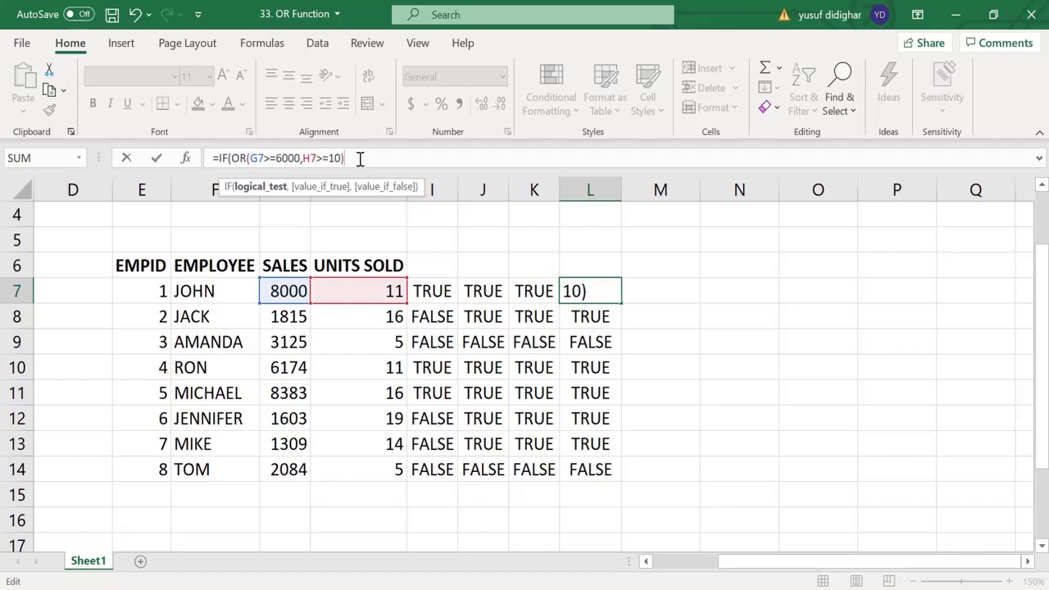
pyautogui.hotkey('shift', 'Left')
pyautogui.hotkey('shift', 'Left')
pyautogui.hotkey('shift', 'Left')
pyautogui.hotkey('shift', 'Left')
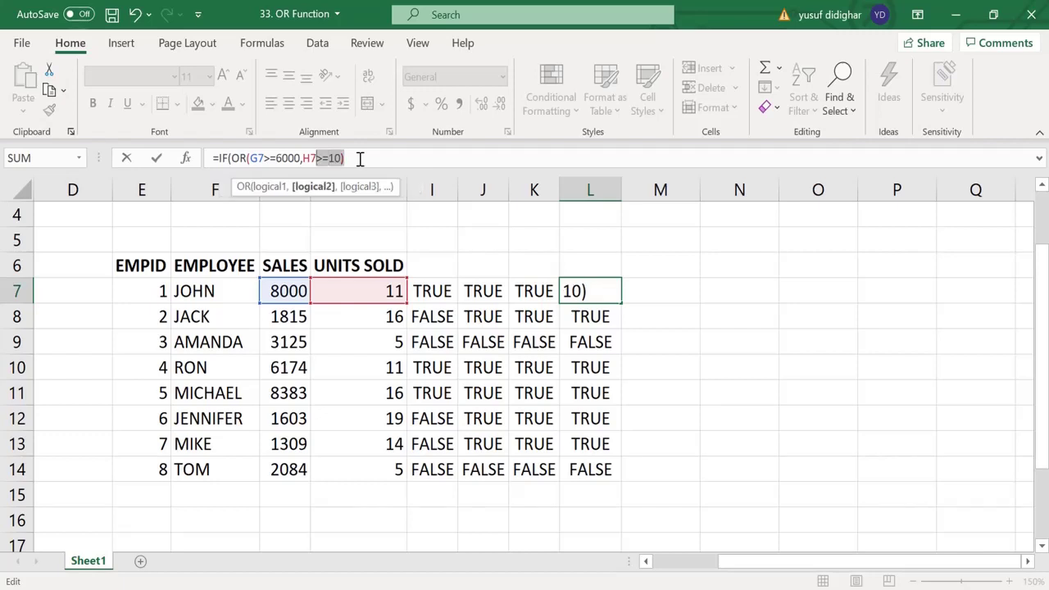
pyautogui.hotkey('shift', 'Left')
pyautogui.hotkey('shift', 'Left')
pyautogui.hotkey('shift', 'Left')
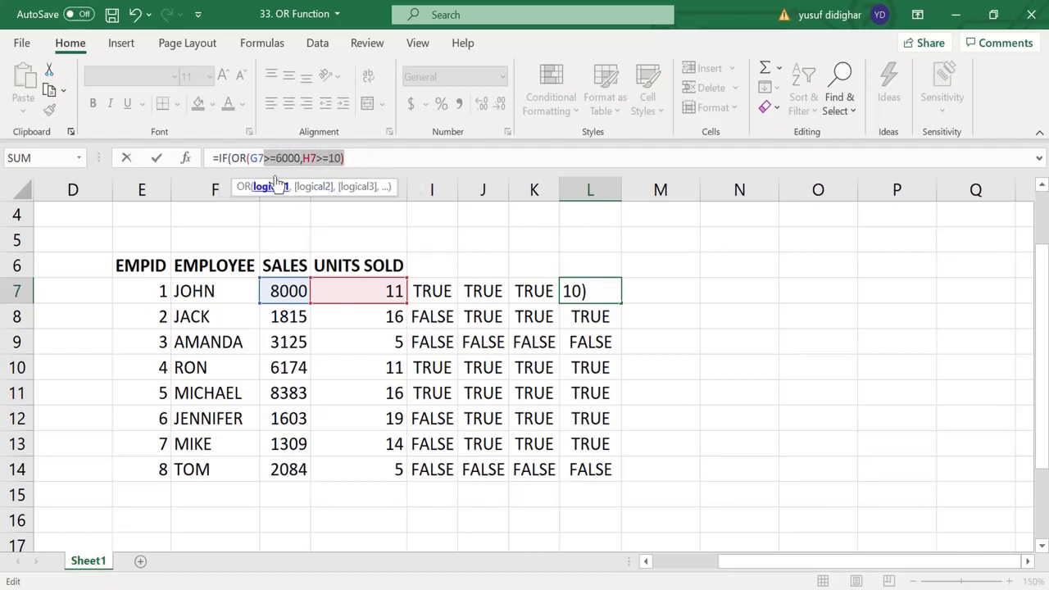
pyautogui.click(246, 159)
pyautogui.click(256, 188)
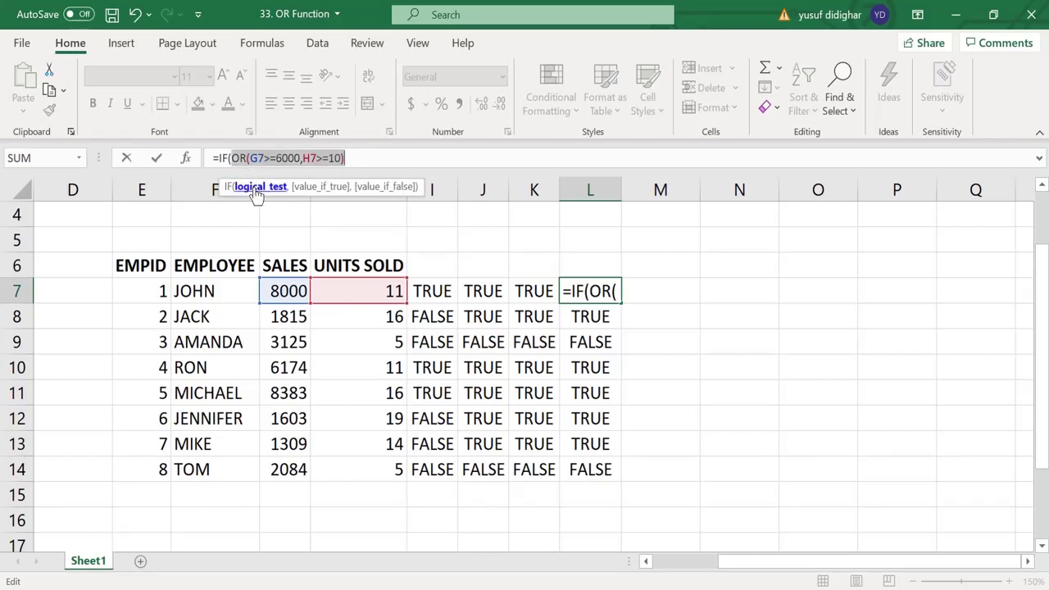
pyautogui.press('F9')
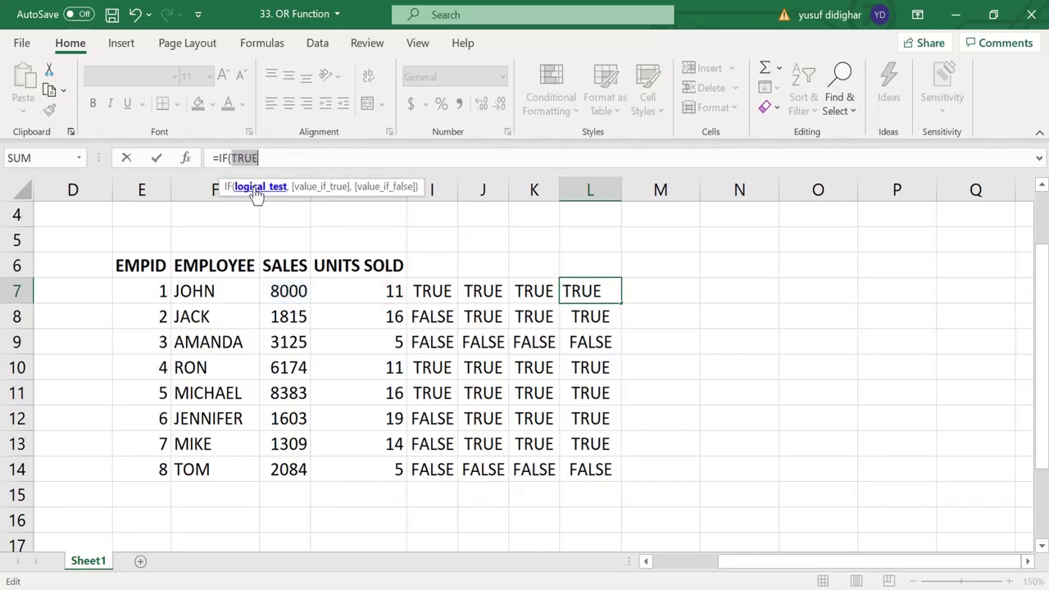
pyautogui.hotkey('ctrl', 'z')
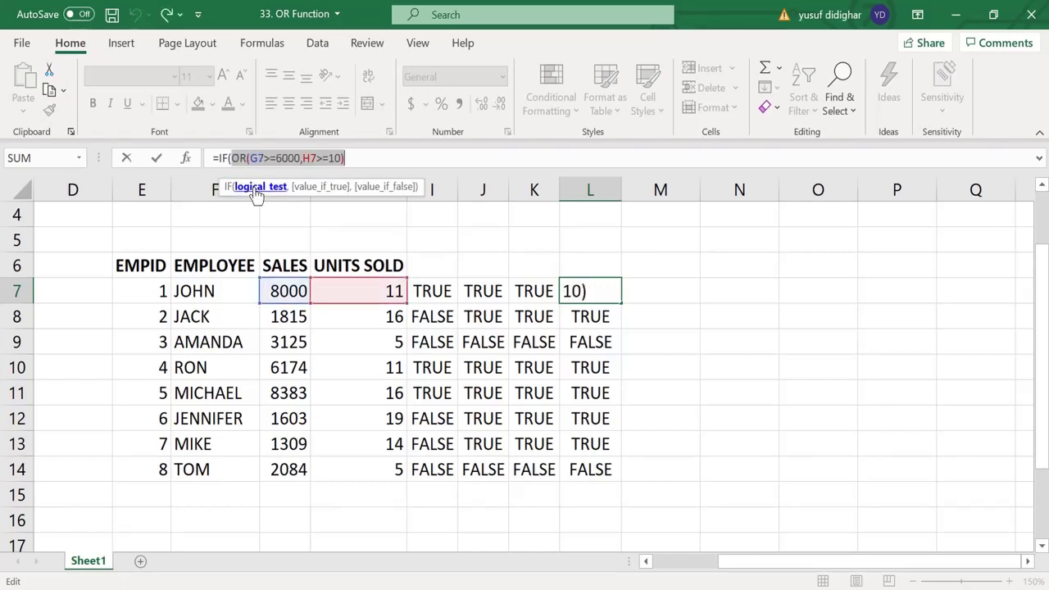
# Complete L7 as =IF(OR(G7>=6000,H7>=10),G7*3%,0)
pyautogui.click(358, 161)
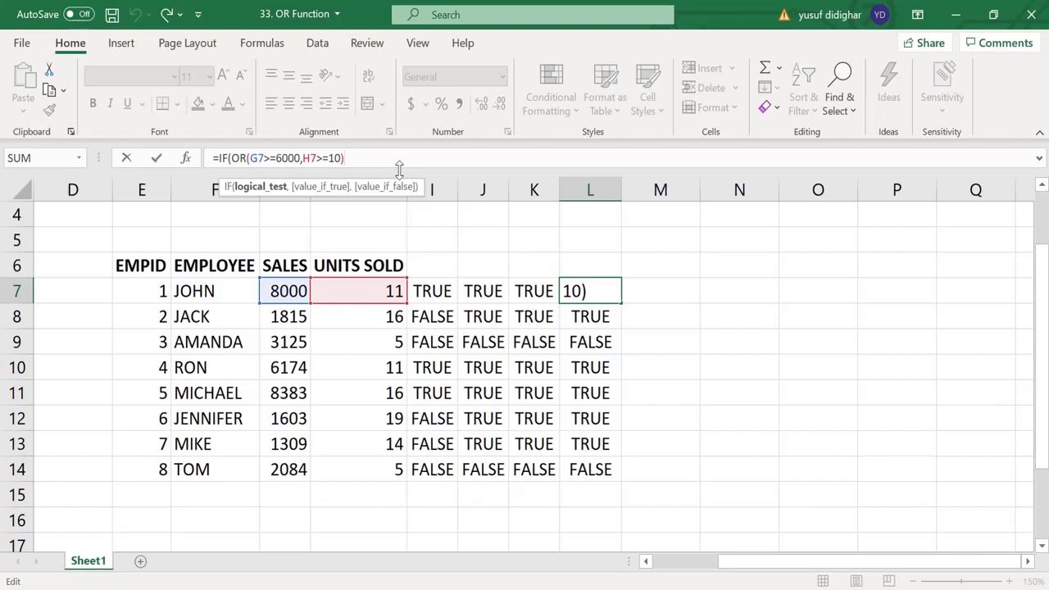
pyautogui.write(',')
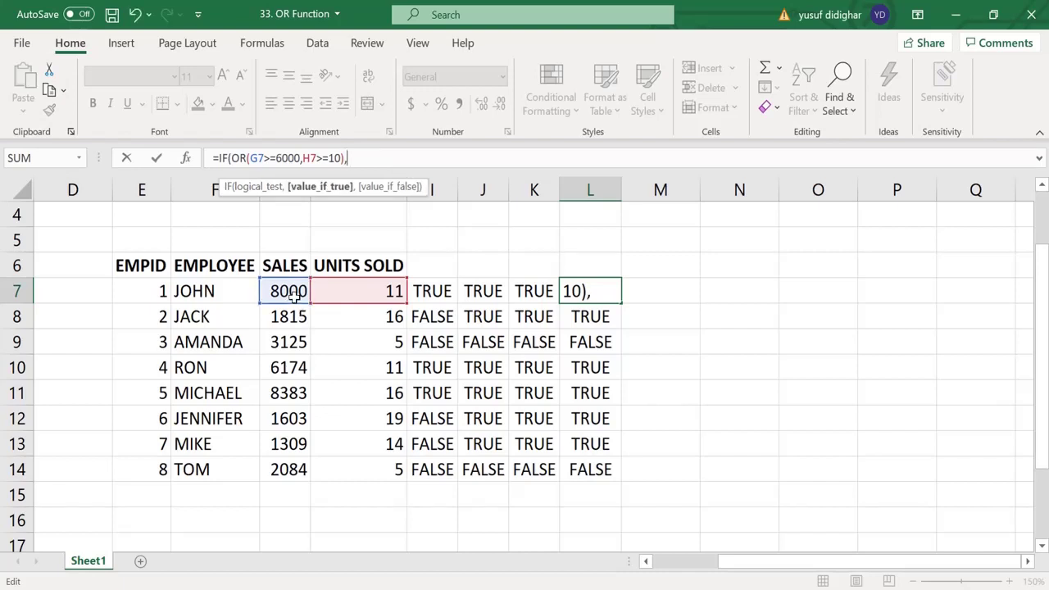
pyautogui.click(295, 293)
pyautogui.write('*3')
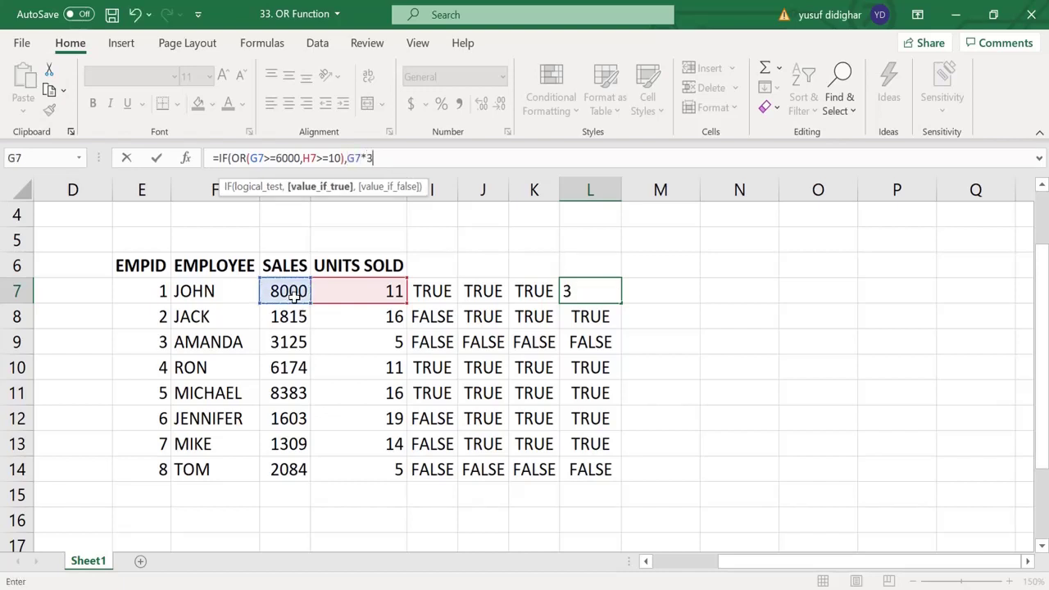
pyautogui.write('%,0')
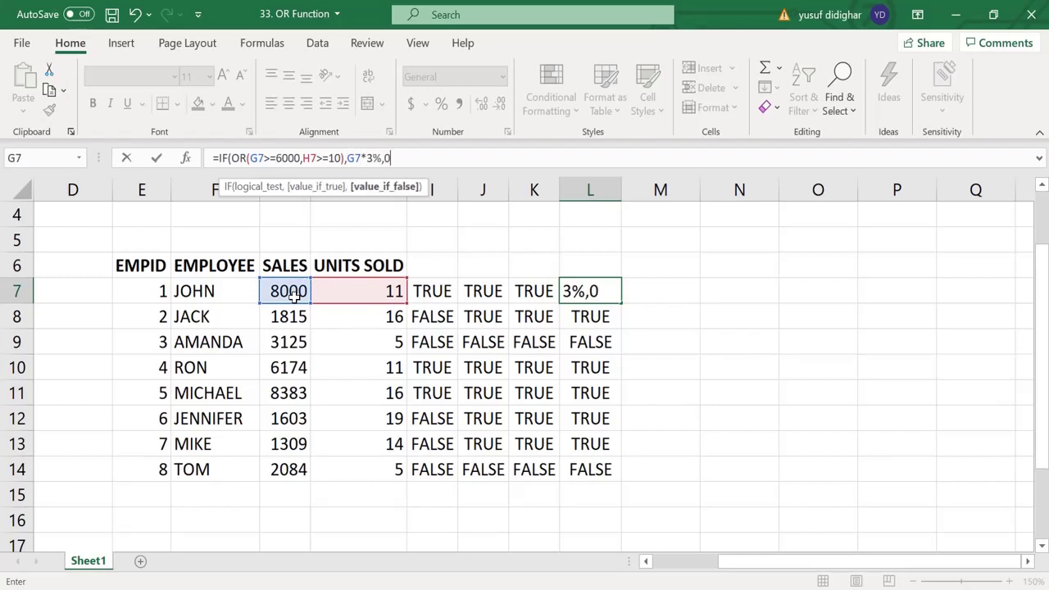
pyautogui.write(')')
pyautogui.press('Return')
# Fill the bonus formula down from L7 through L14
pyautogui.press('Up')
pyautogui.hotkey('shift', 'Down')
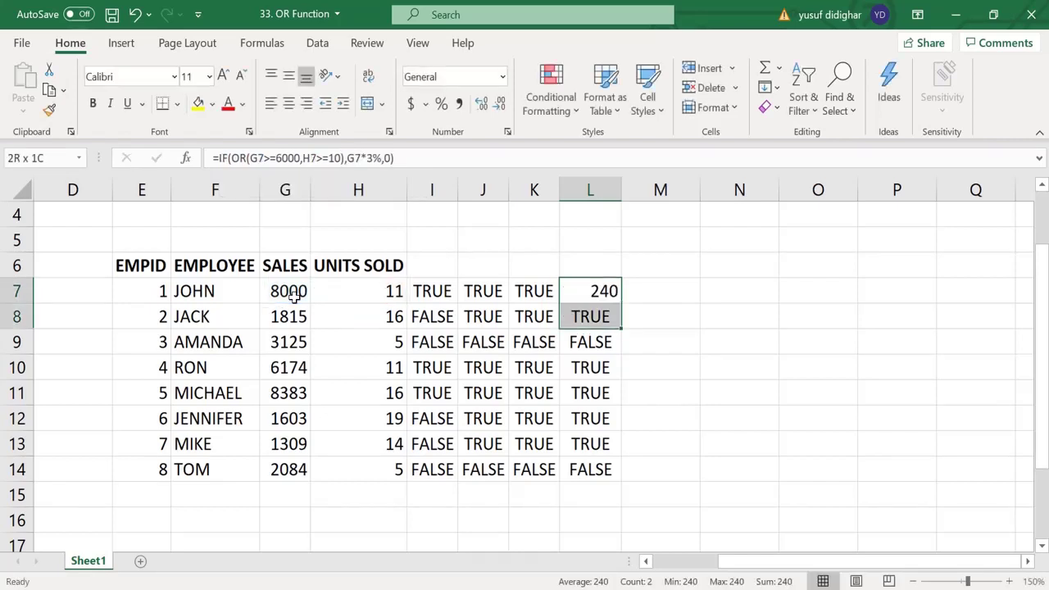
pyautogui.hotkey('shift', 'Down')
pyautogui.hotkey('shift', 'Down')
pyautogui.hotkey('shift', 'Down')
pyautogui.hotkey('shift', 'Down')
pyautogui.hotkey('shift', 'Down')
pyautogui.hotkey('shift', 'Down')
pyautogui.hotkey('ctrl', 'd')
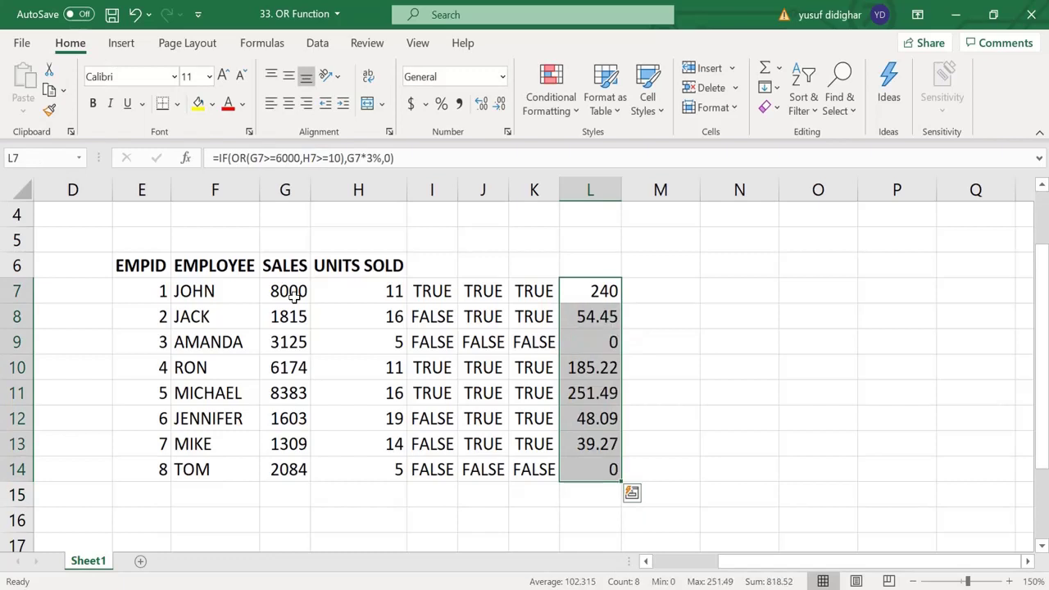
pyautogui.press('Down')
pyautogui.press('Down')
pyautogui.hotkey('shift', 'space')
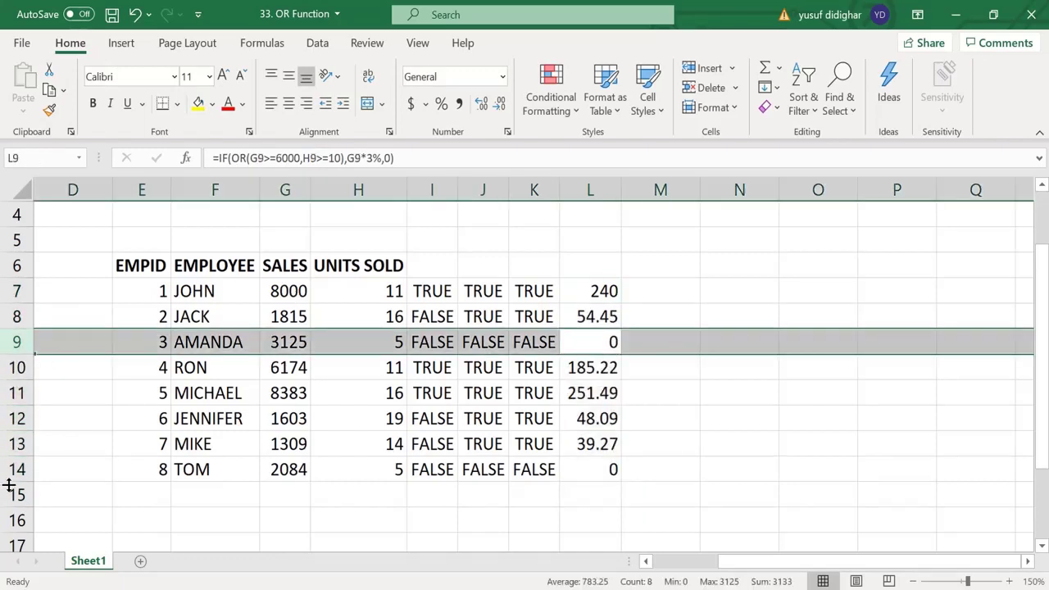
# Add row 14 to the row 9 selection and fill both rows yellow
pyautogui.keyDown('ctrl'); pyautogui.click(7, 469); pyautogui.keyUp('ctrl')
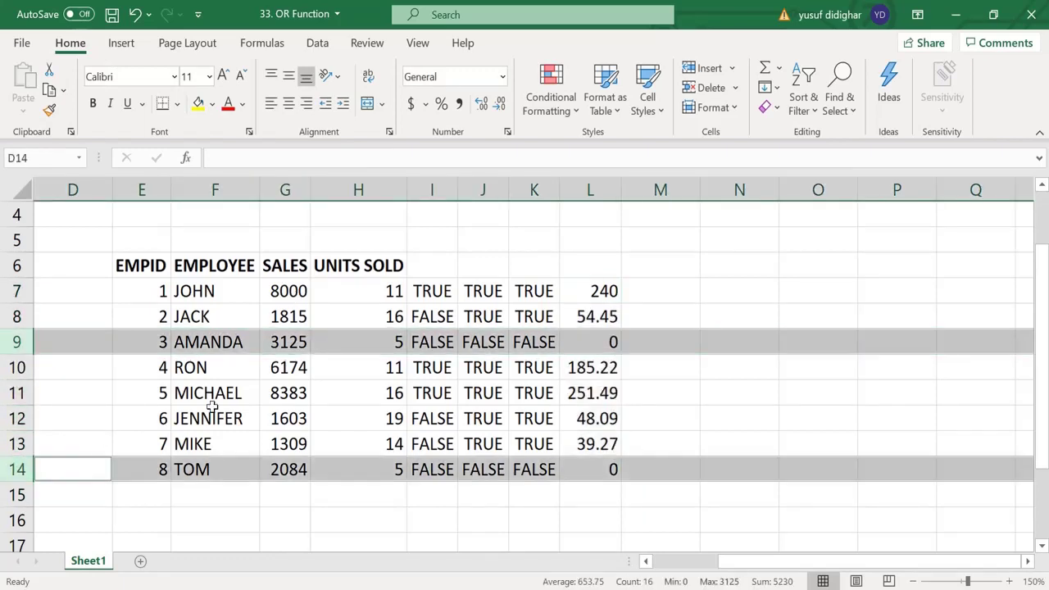
pyautogui.click(198, 104)
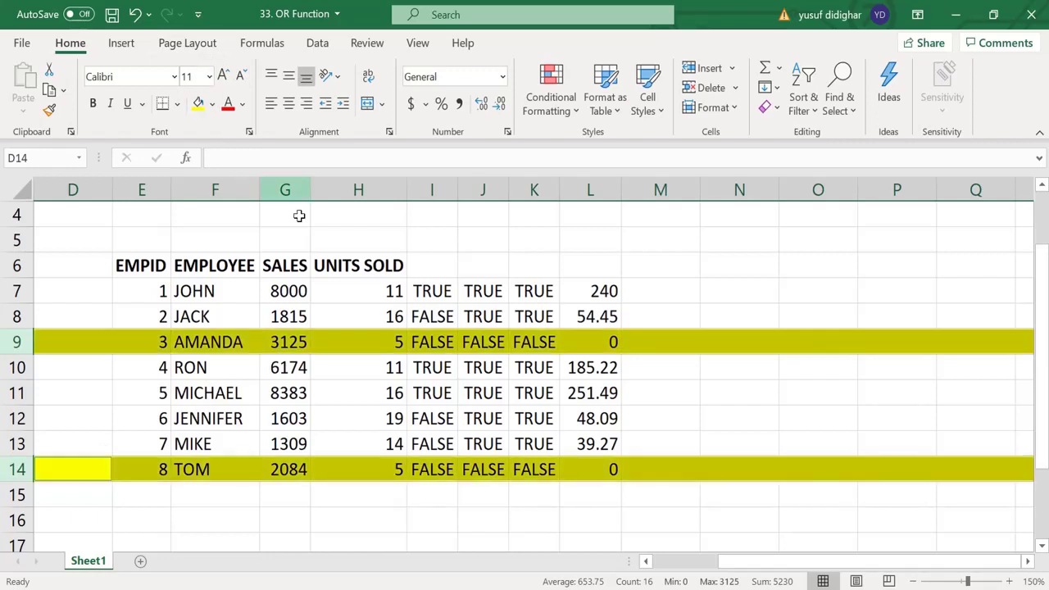
pyautogui.click(295, 358)
# Check rows 9 and 14's sales, units, OR results and bonus, then review L7's formula
pyautogui.press('Up')
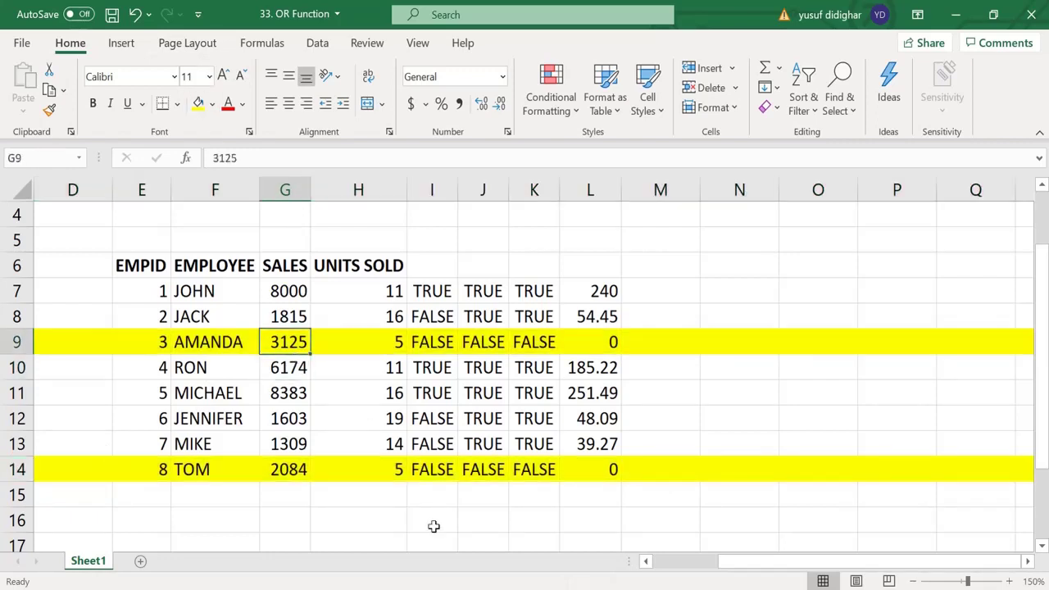
pyautogui.hotkey('shift', 'Right')
pyautogui.press('Down')
pyautogui.press('Down')
pyautogui.press('Down')
pyautogui.press('Down')
pyautogui.press('Down')
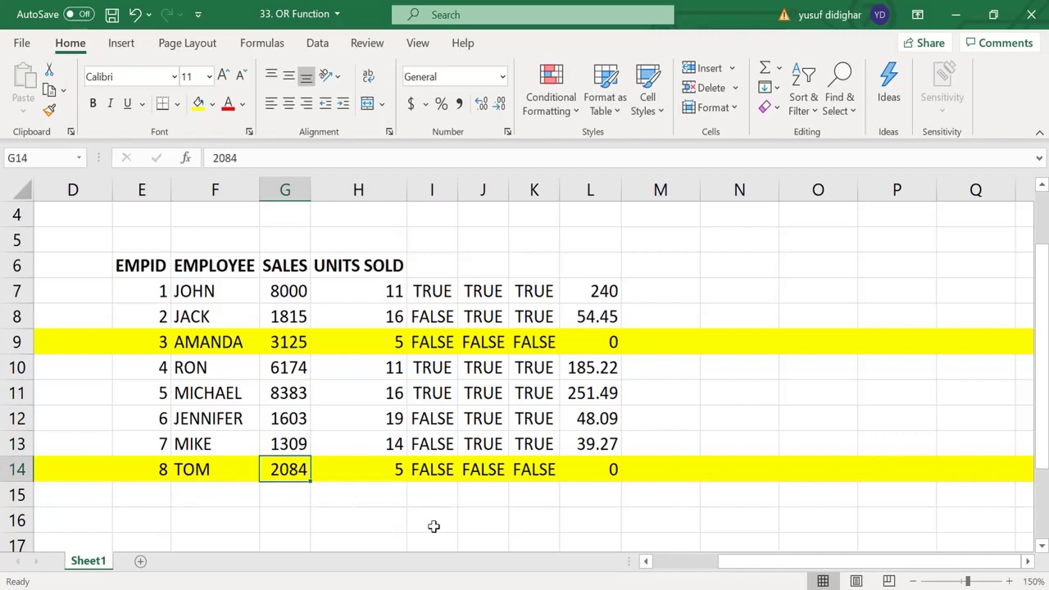
pyautogui.press('Right')
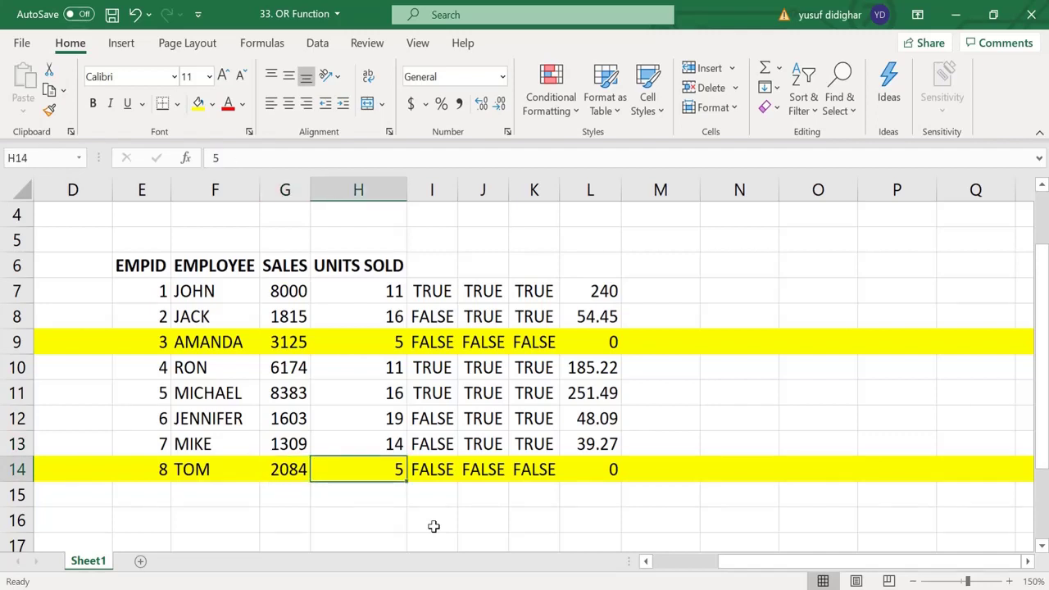
pyautogui.press('Right')
pyautogui.press('Right')
pyautogui.press('Right')
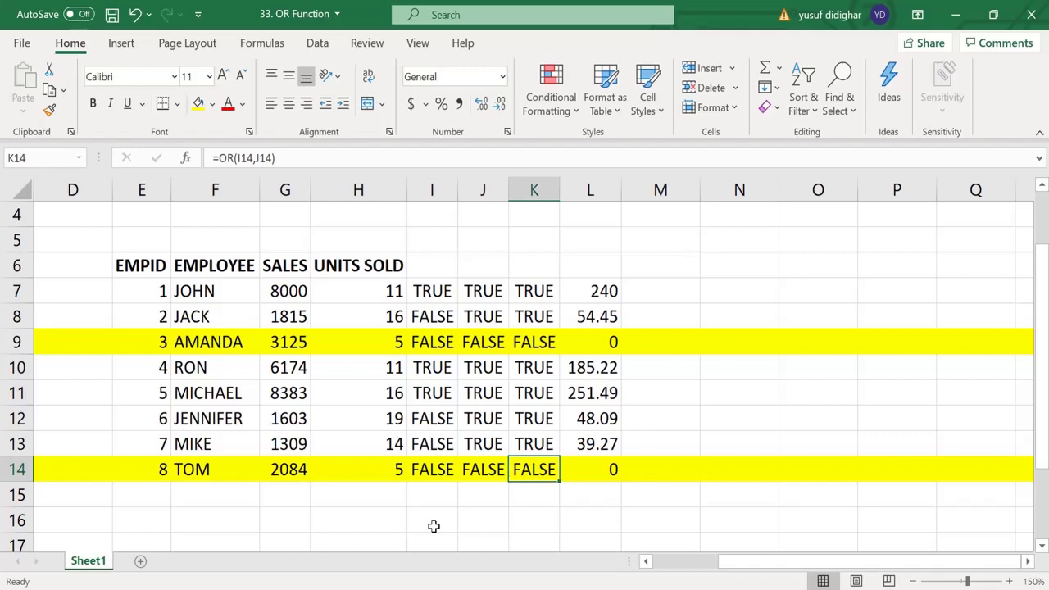
pyautogui.press('Right')
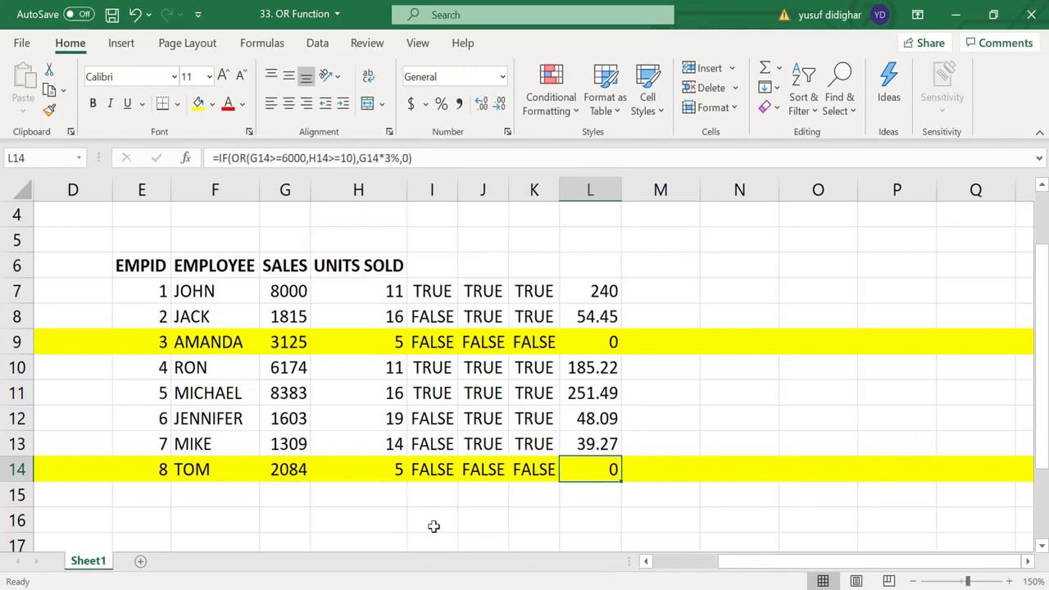
pyautogui.press('Up')
pyautogui.press('Up')
pyautogui.press('Up')
pyautogui.press('Up')
pyautogui.press('Up')
pyautogui.press('F2')
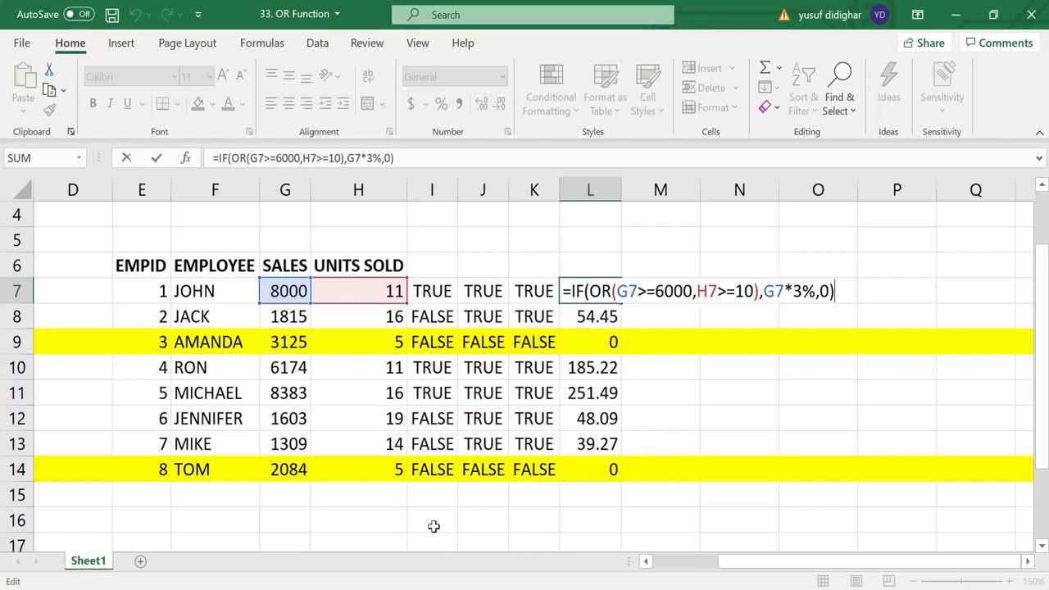
pyautogui.hotkey('ctrl', 'Return')
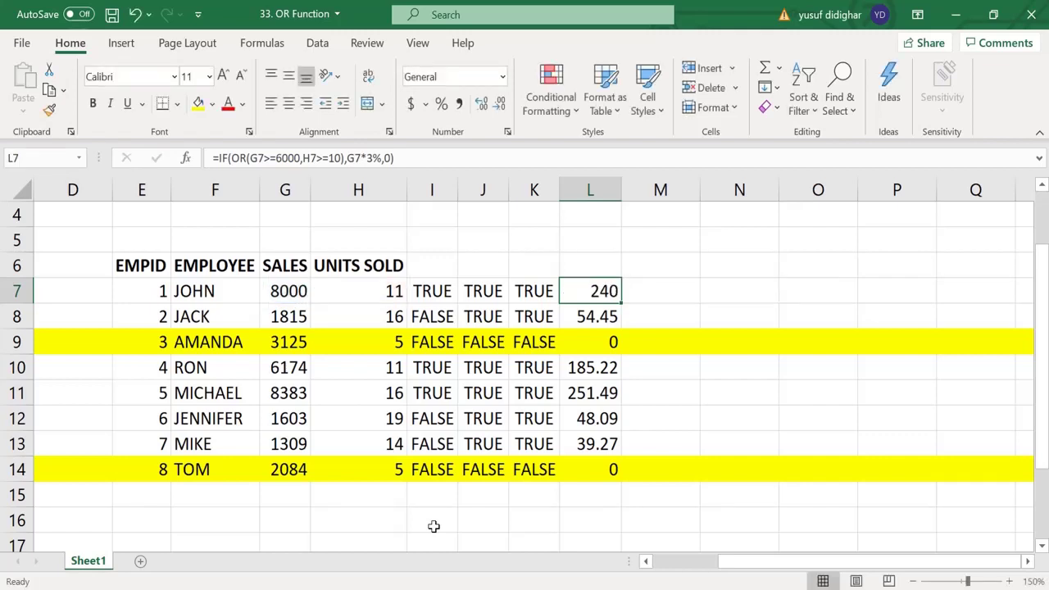